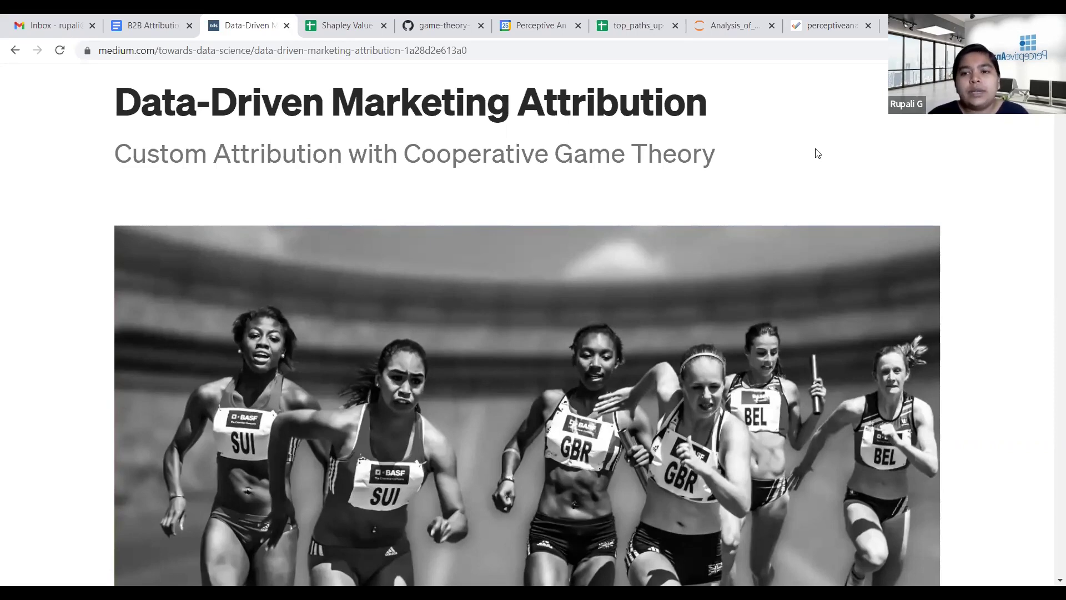
Skim the opening of the Data-Driven Marketing Attribution article down to the "Game theory and the Shapley value" section
scroll(818, 153, "down", 3)
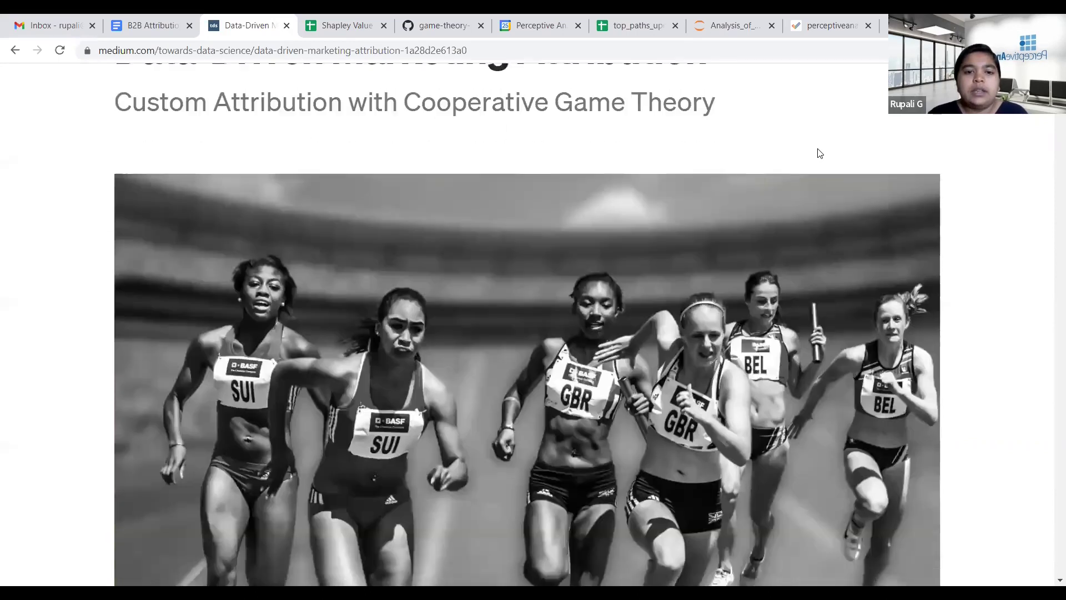
scroll(819, 154, "up", 2)
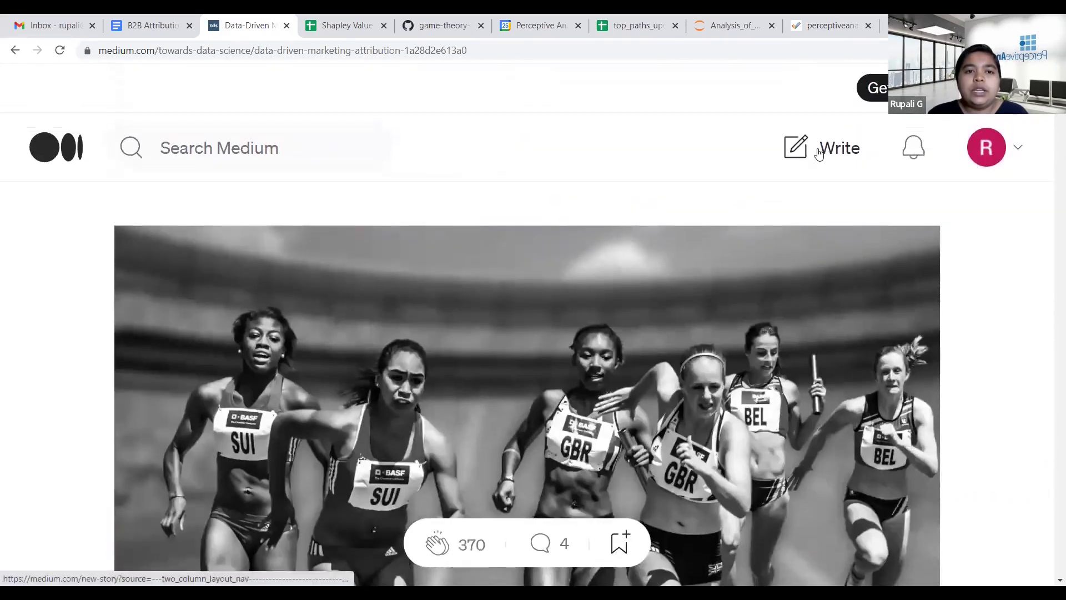
scroll(818, 151, "down", 1)
scroll(820, 153, "down", 1)
scroll(819, 151, "down", 1)
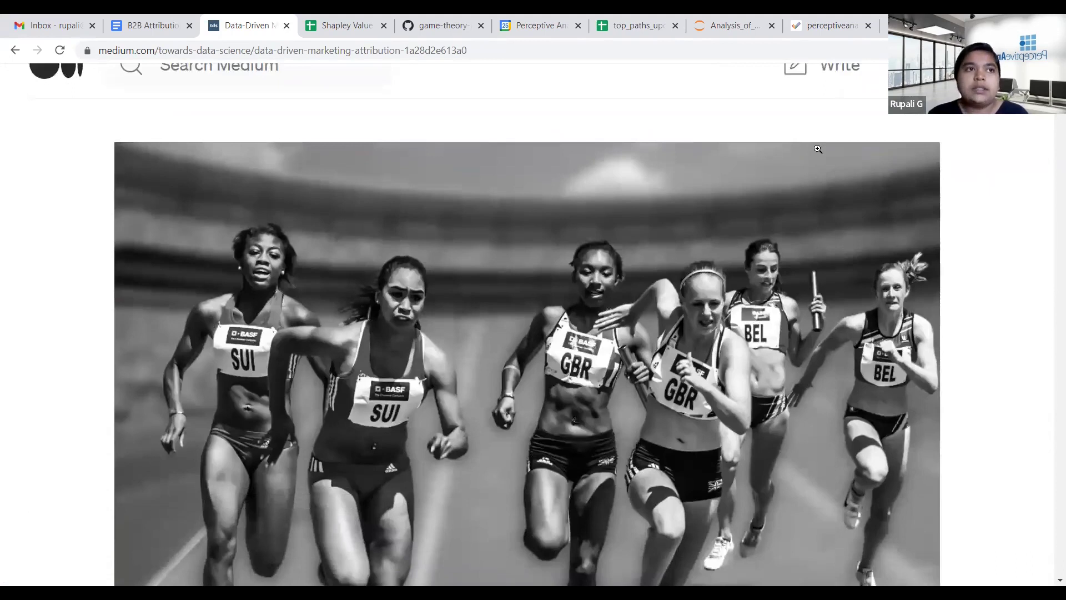
scroll(818, 149, "down", 5)
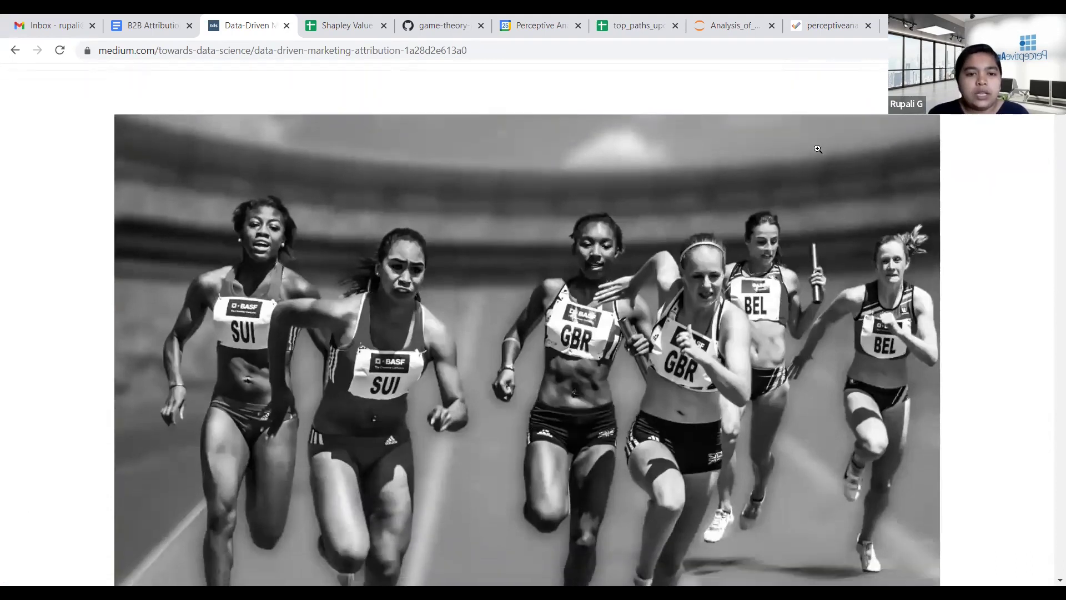
scroll(818, 150, "down", 7)
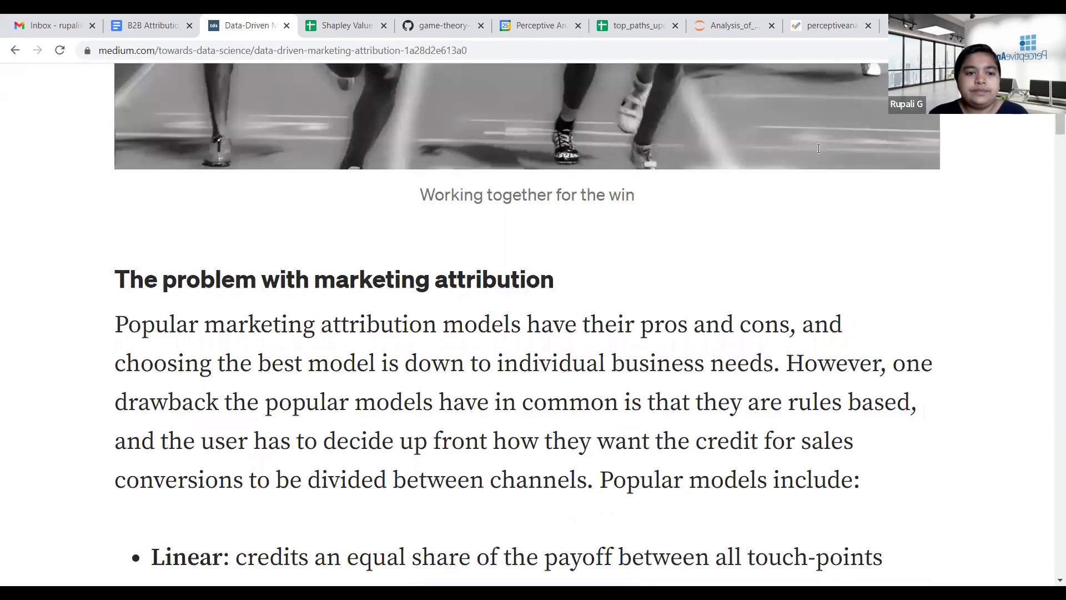
scroll(818, 150, "down", 8)
scroll(819, 153, "down", 8)
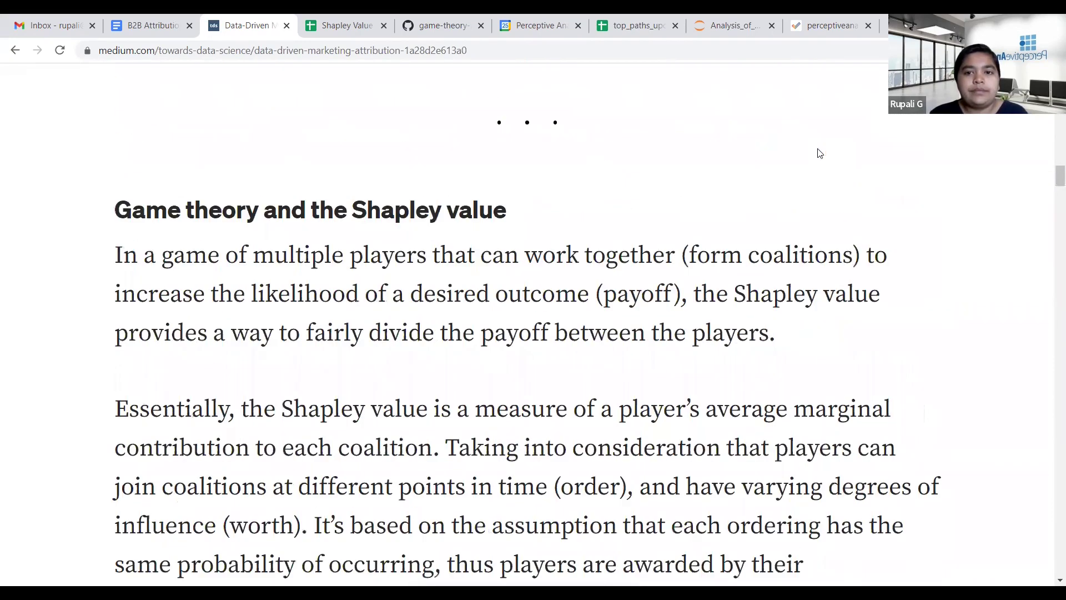
Read how the Shapley value divides a payoff between players and how marketing campaign channels correspond to those players
scroll(820, 153, "down", 2)
scroll(819, 153, "up", 1)
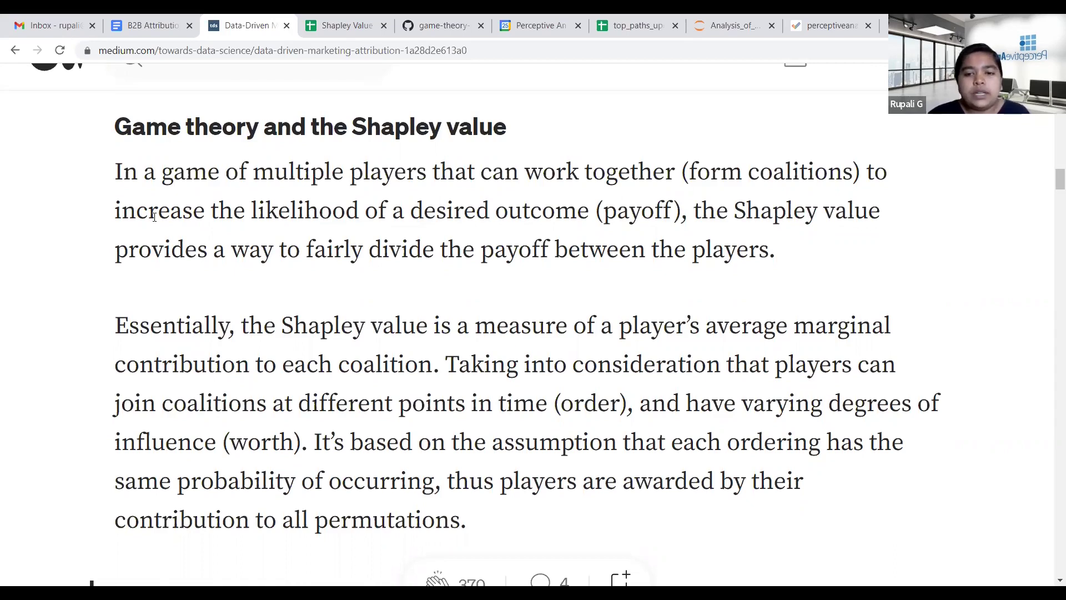
scroll(154, 217, "down", 1)
scroll(154, 218, "up", 1)
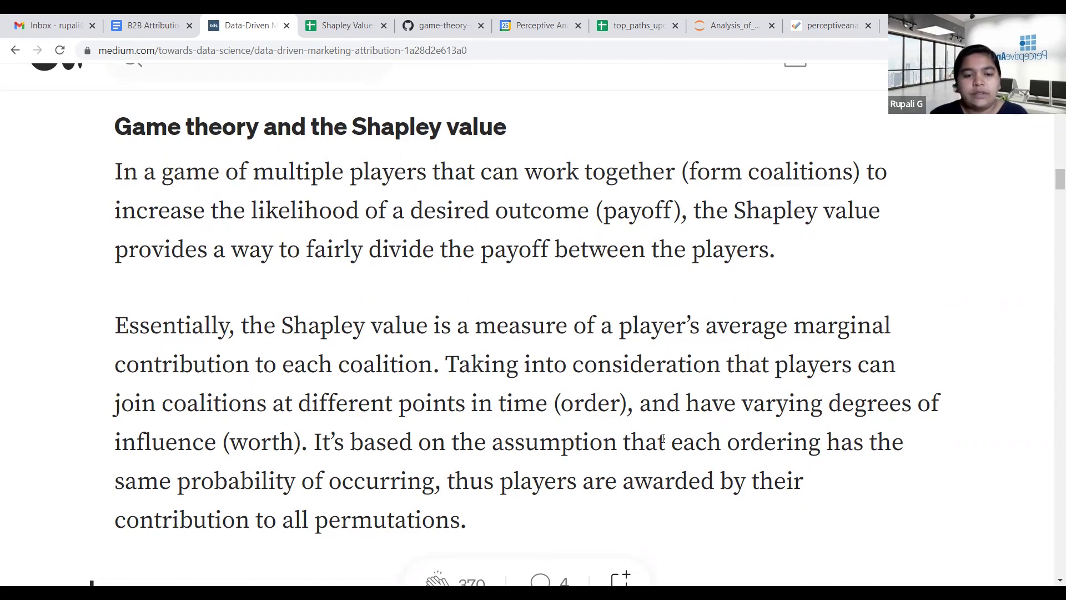
scroll(663, 438, "down", 2)
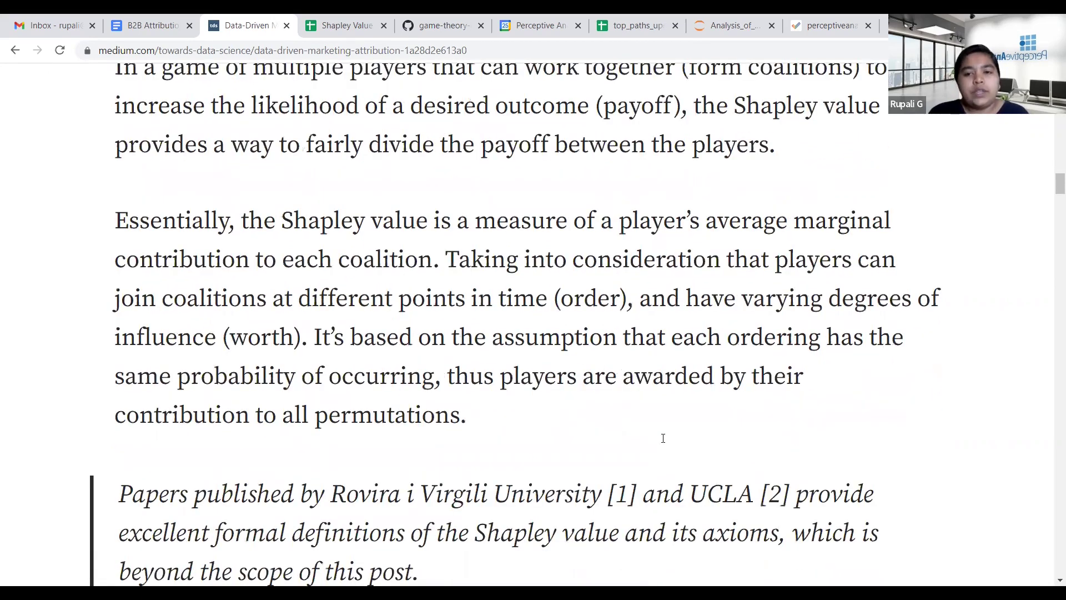
scroll(663, 438, "down", 5)
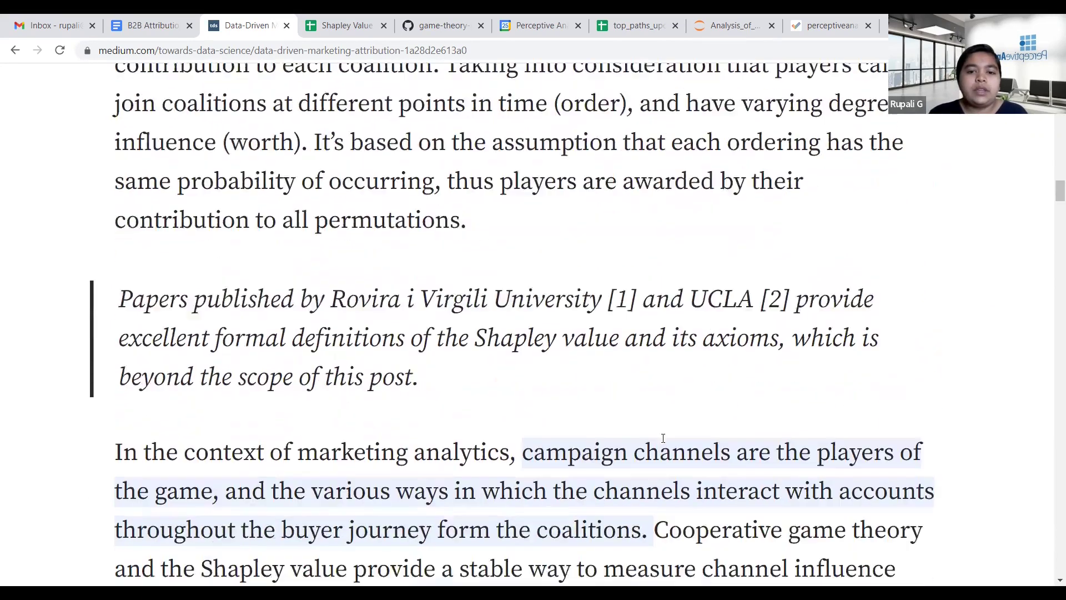
scroll(664, 442, "down", 3)
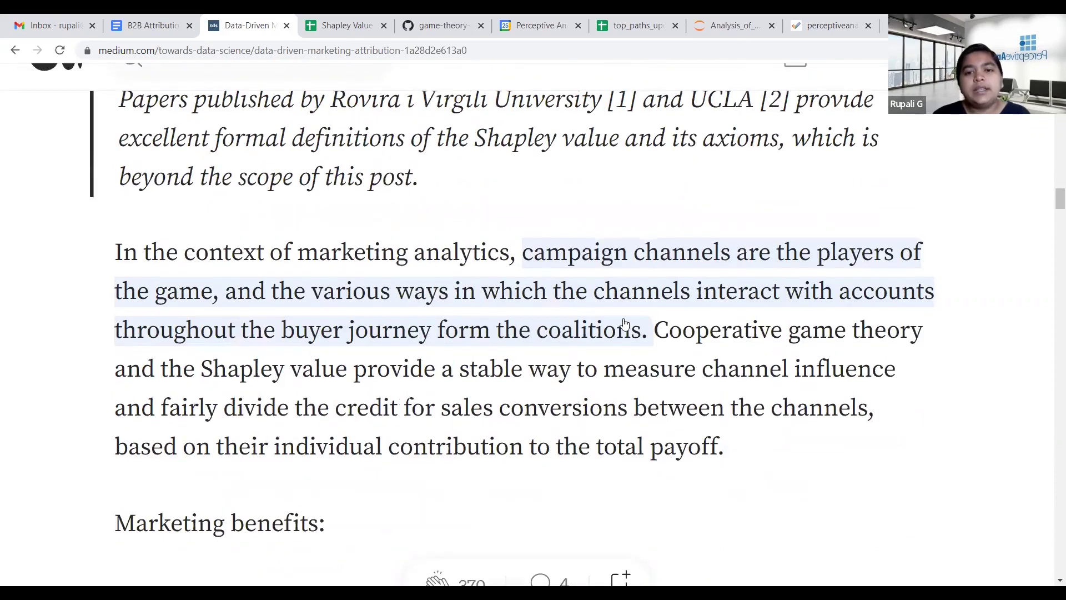
Review the paragraph on dividing sales conversion credit between channels and the list of marketing benefits
scroll(626, 325, "up", 1)
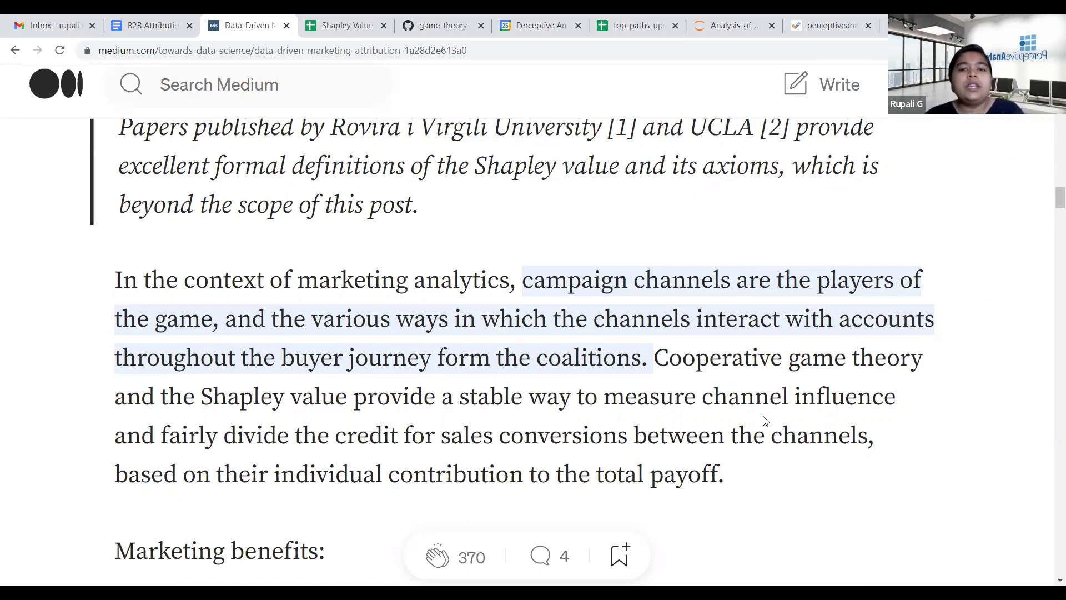
scroll(765, 421, "down", 1)
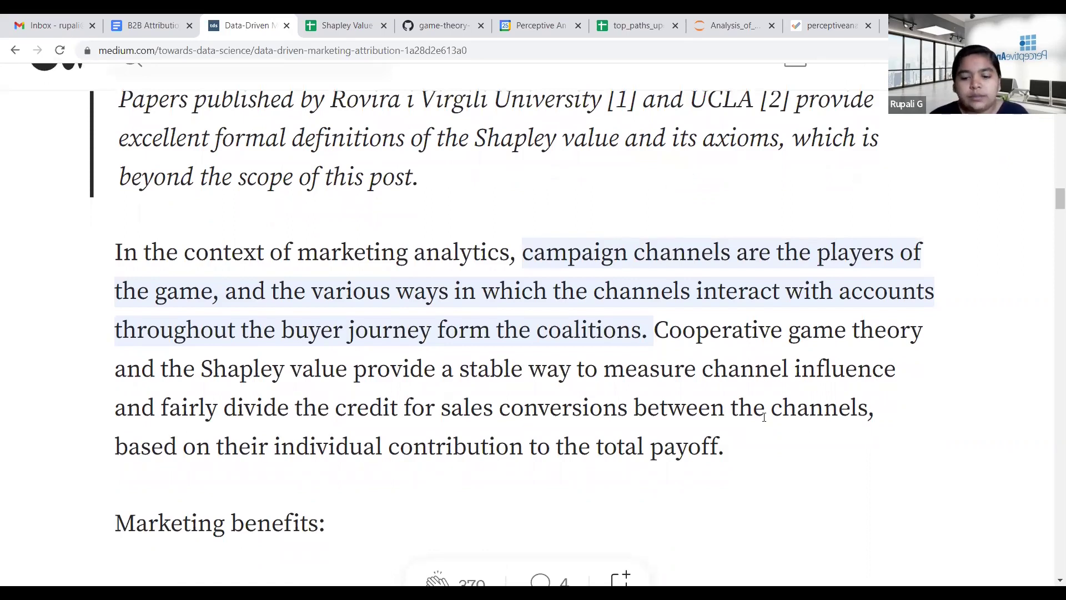
scroll(764, 417, "down", 5)
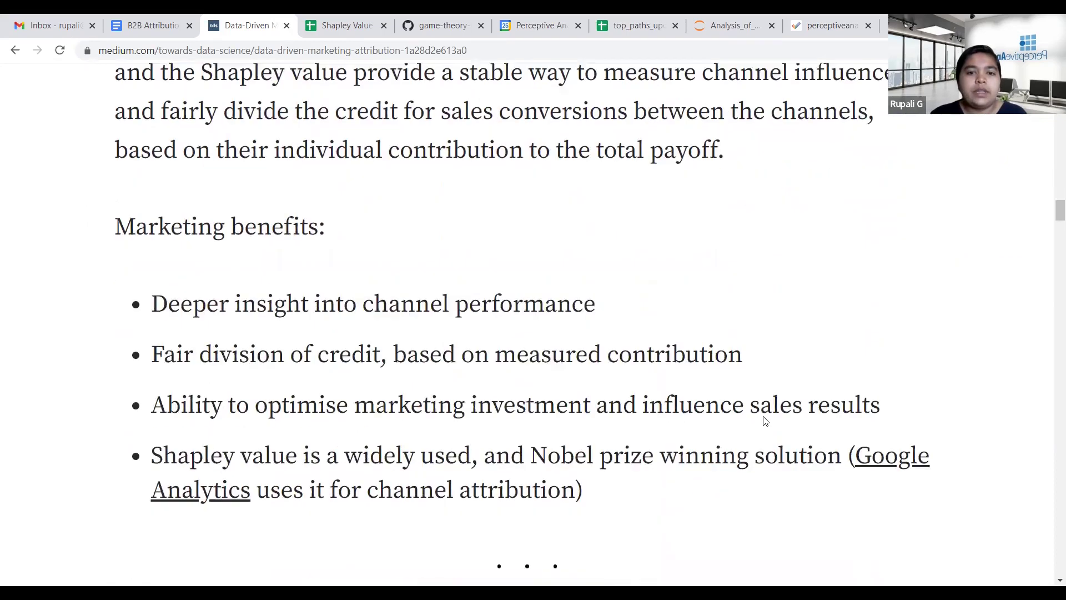
scroll(765, 419, "down", 1)
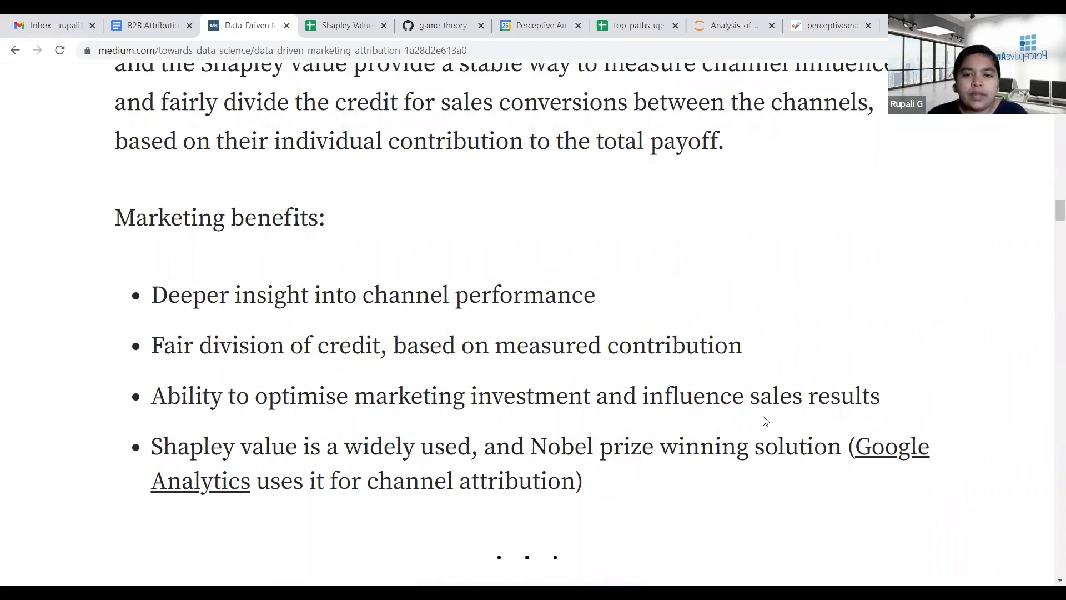
scroll(765, 421, "down", 1)
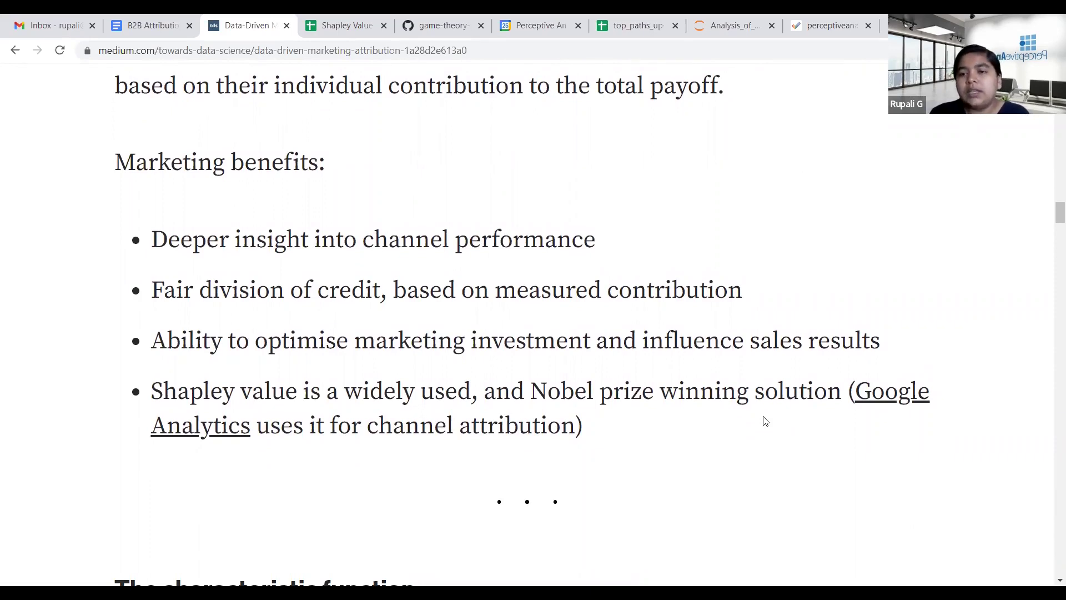
scroll(765, 421, "down", 2)
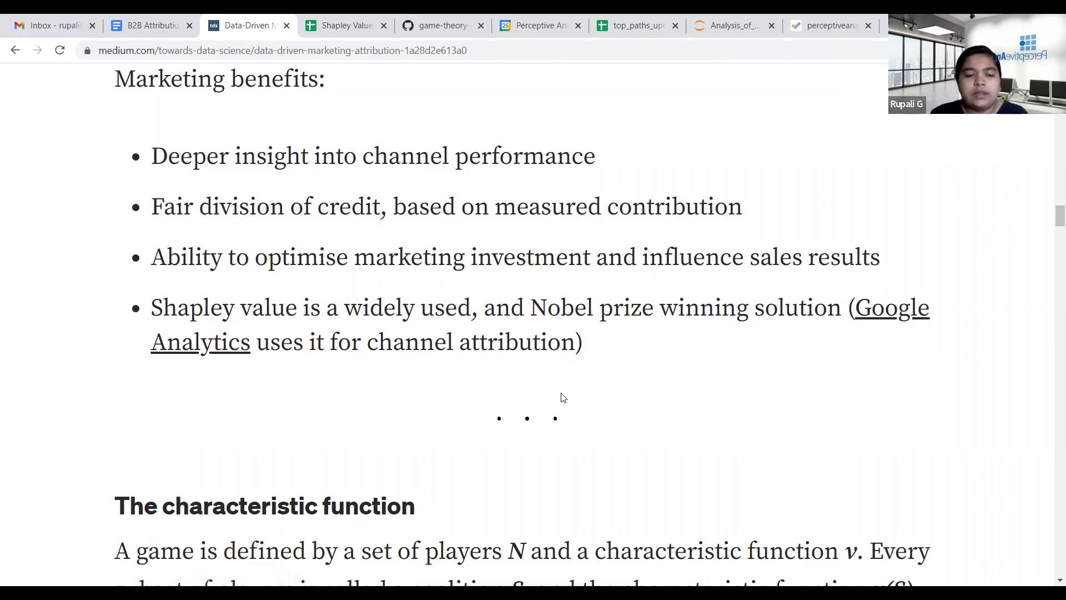
Read the section on the characteristic function and the options for defining it for marketing
scroll(563, 398, "down", 6)
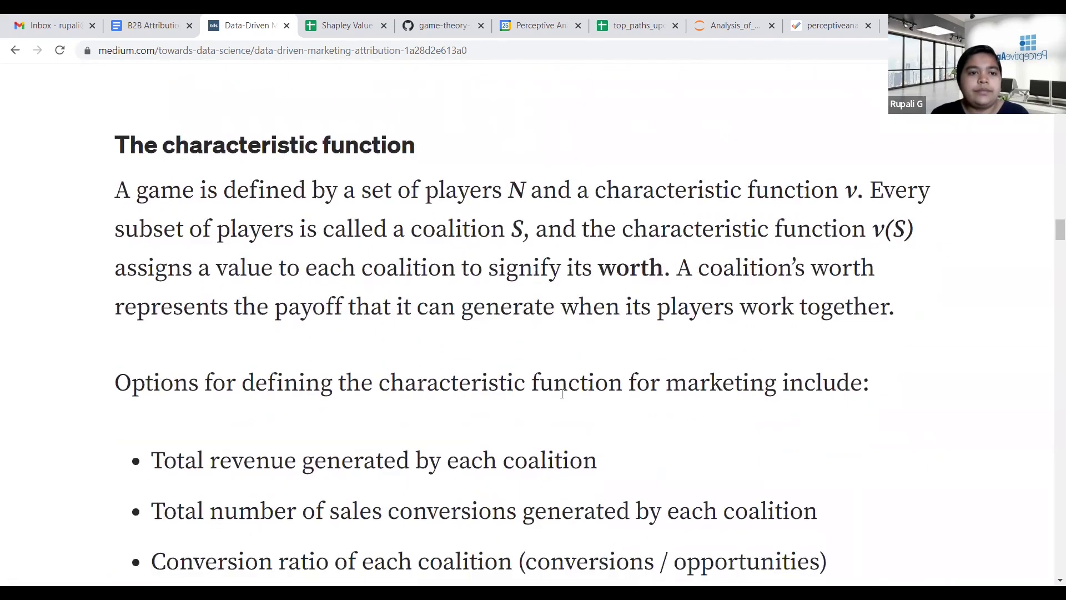
scroll(562, 394, "down", 1)
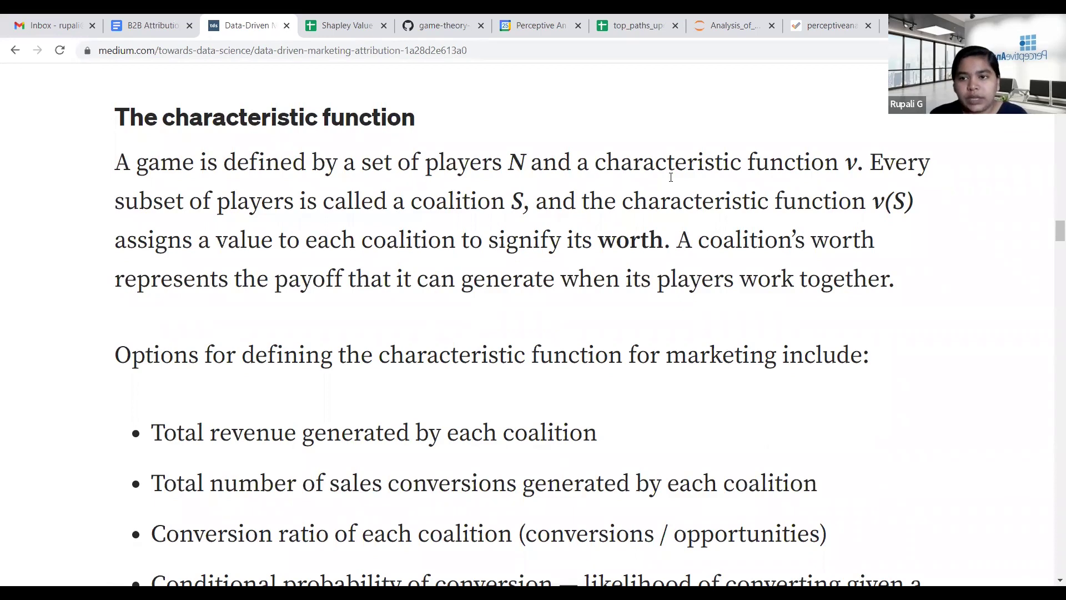
scroll(671, 176, "down", 1)
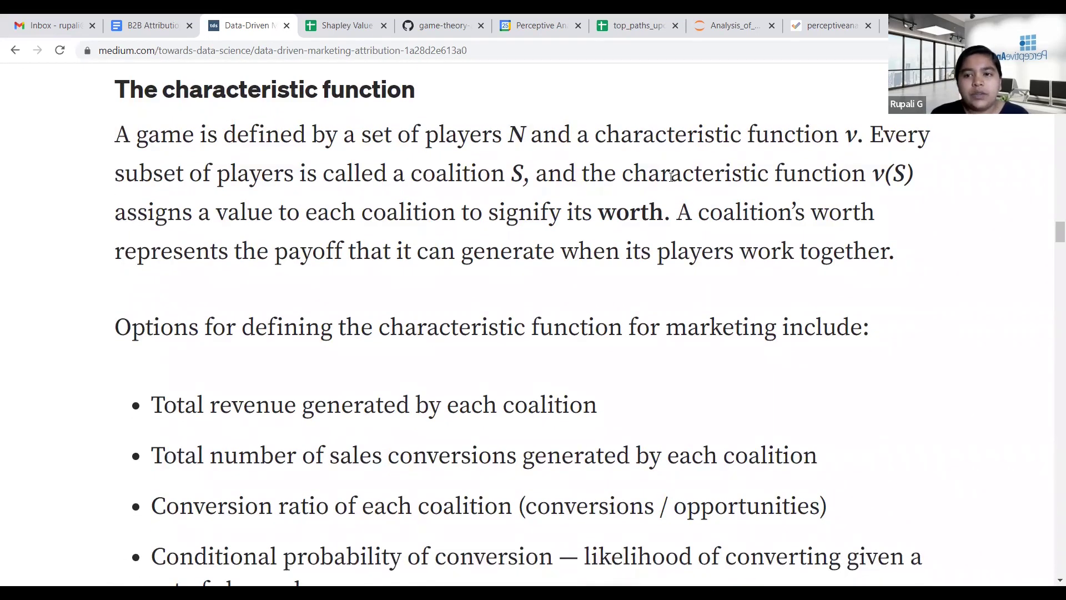
scroll(671, 176, "down", 3)
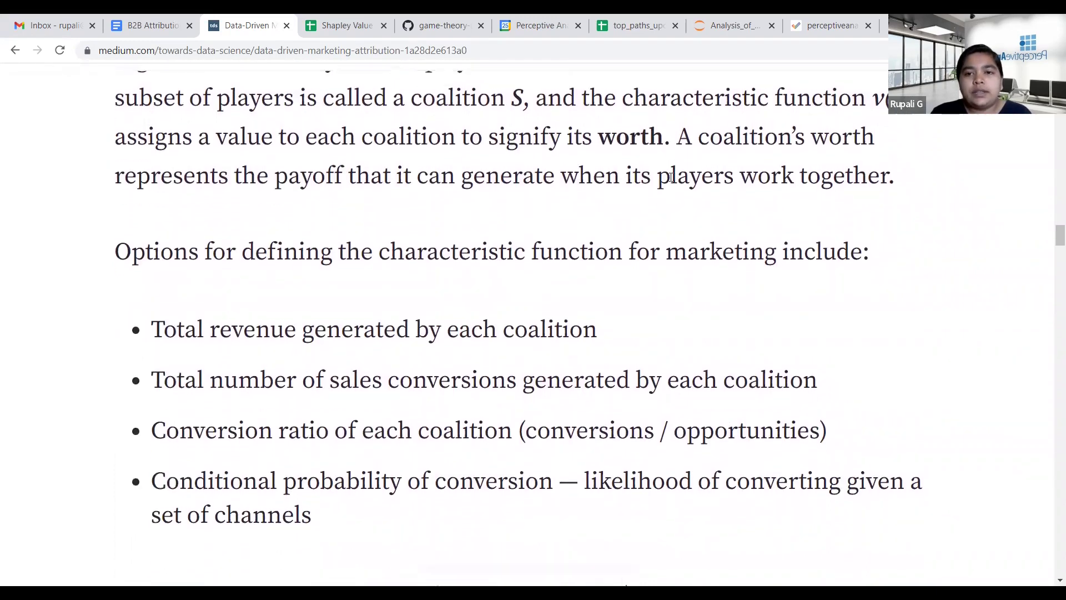
scroll(671, 177, "down", 1)
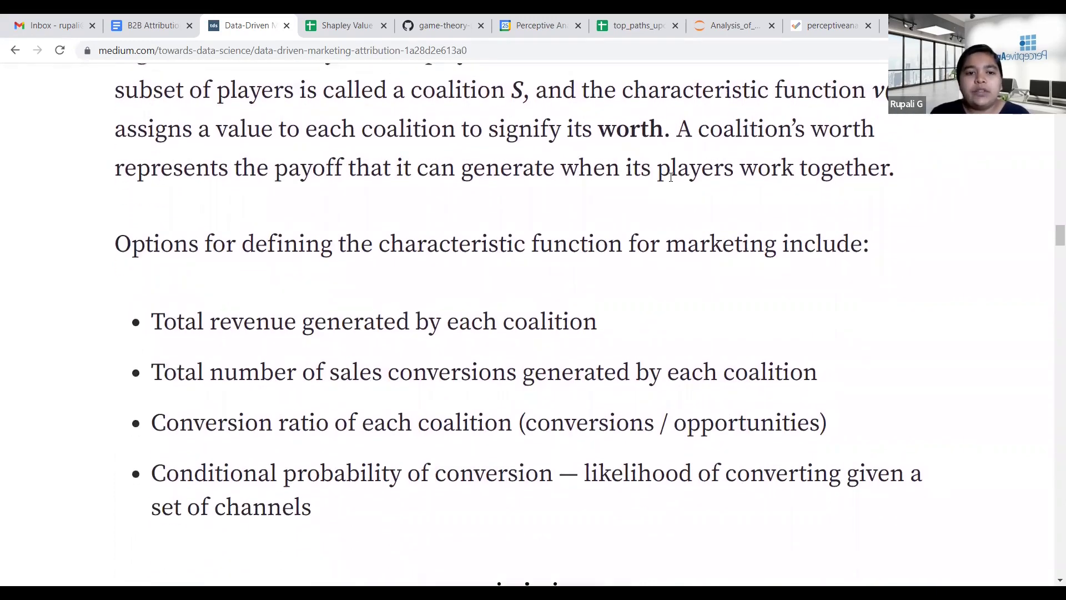
scroll(671, 177, "down", 1)
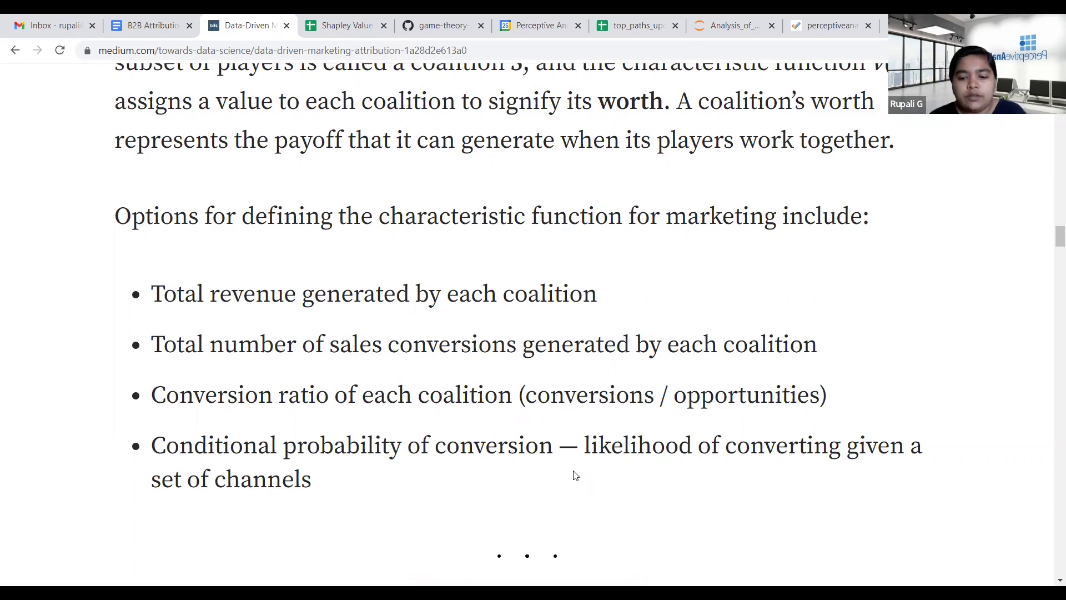
Read the conversion ratio example with the Facebook, Google and LinkedIn channels, including the table of coalition conversion ratios
scroll(575, 476, "down", 4)
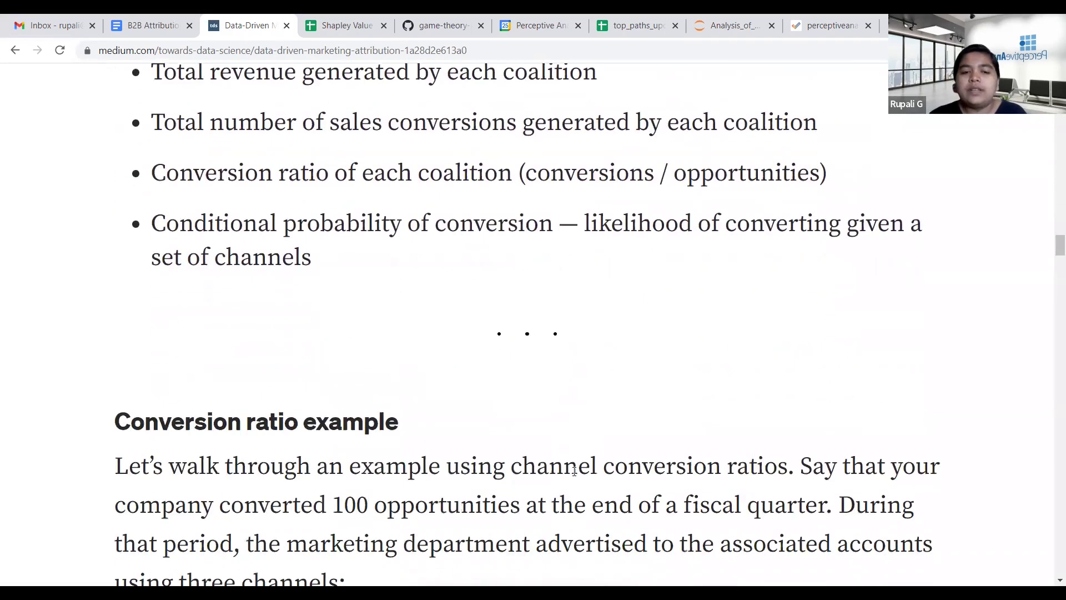
scroll(574, 471, "down", 1)
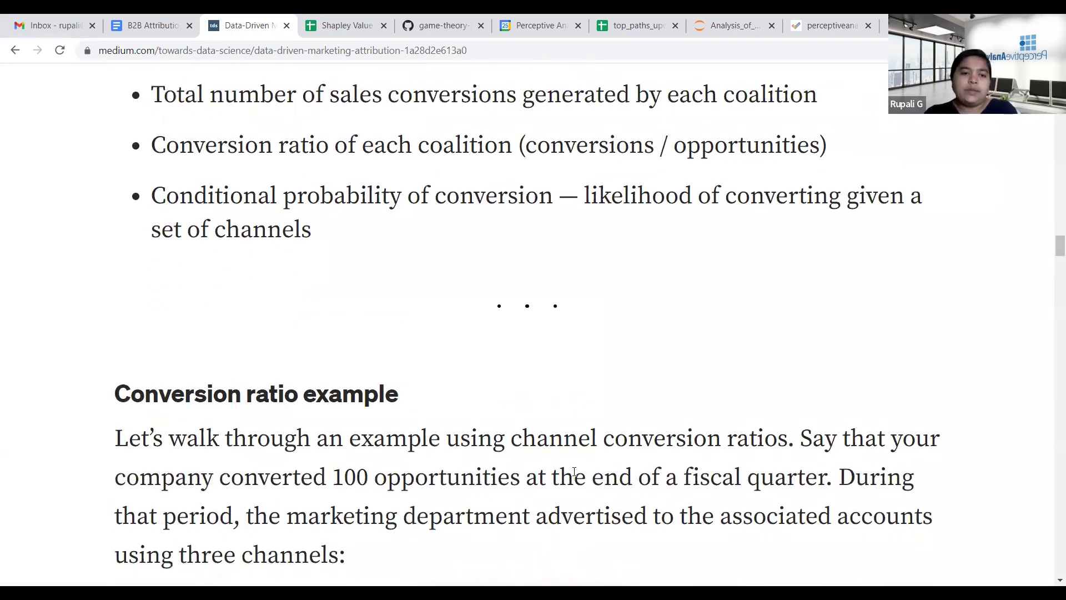
scroll(575, 473, "down", 1)
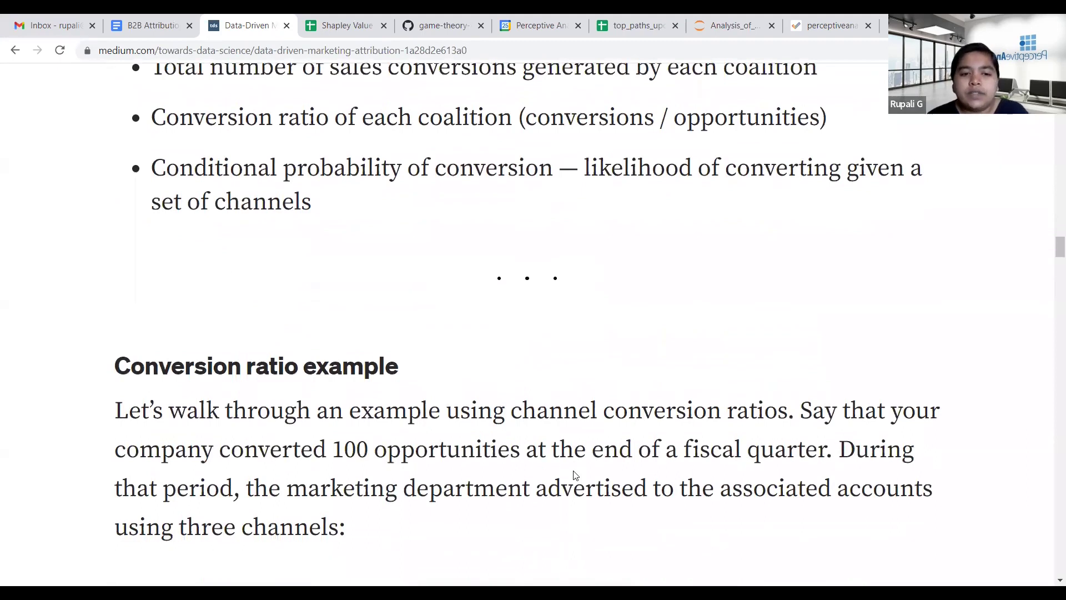
scroll(575, 475, "down", 4)
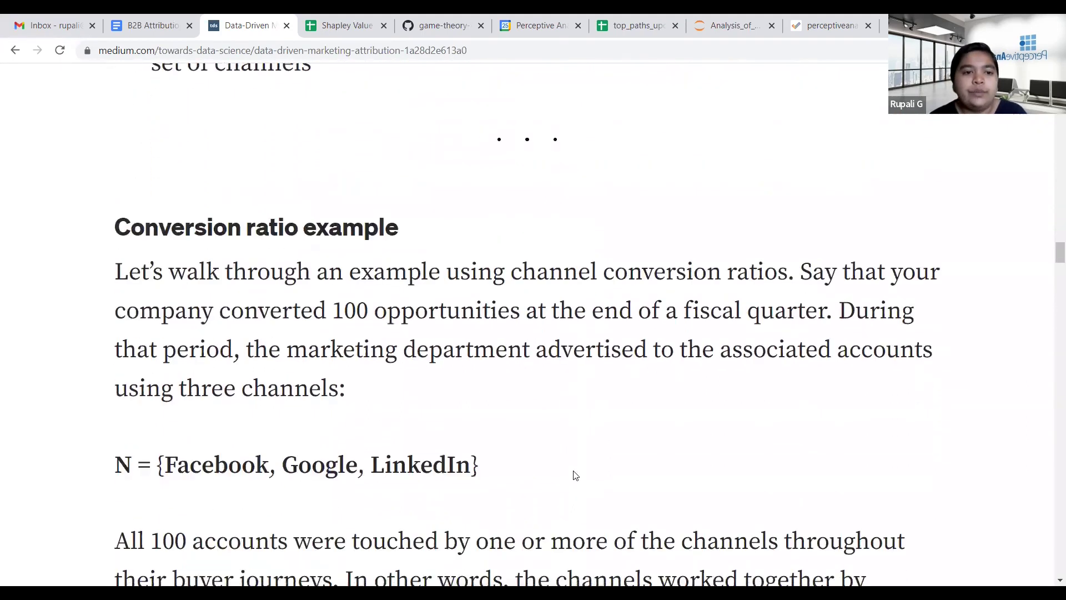
scroll(574, 471, "down", 3)
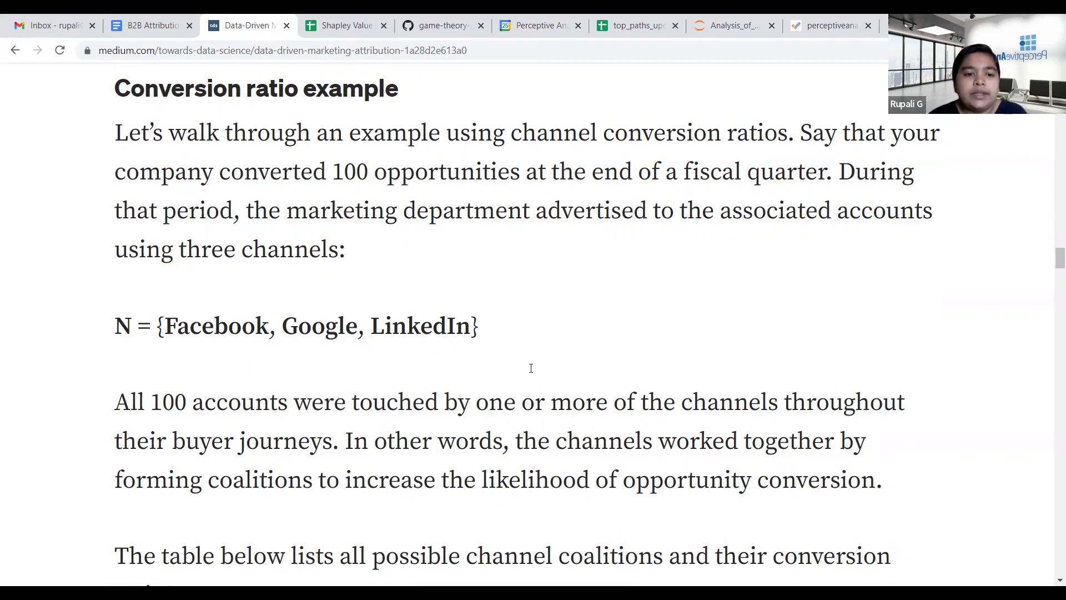
scroll(531, 372, "down", 5)
scroll(530, 369, "down", 3)
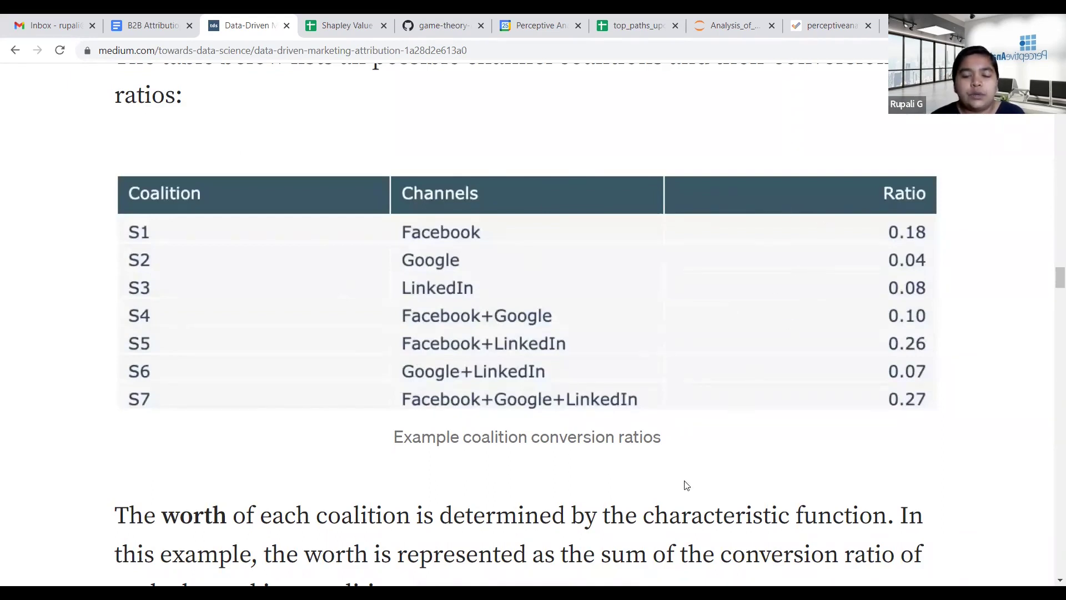
Examine how the worth of coalition S5 is calculated from the coalition ratios, including the characteristic function worth table
scroll(667, 510, "down", 3)
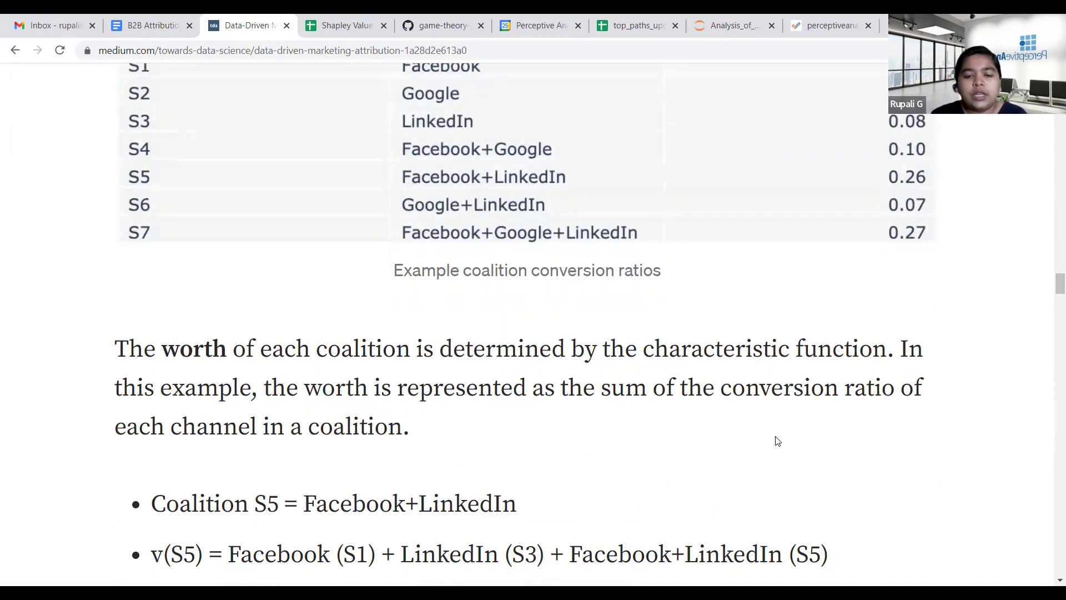
scroll(776, 441, "down", 2)
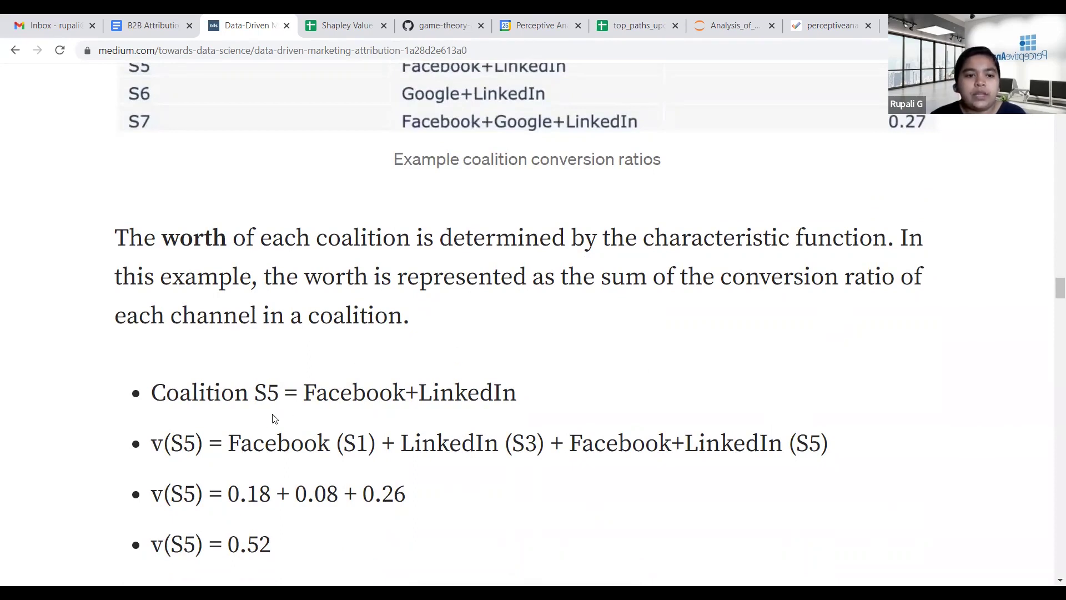
scroll(259, 416, "down", 1)
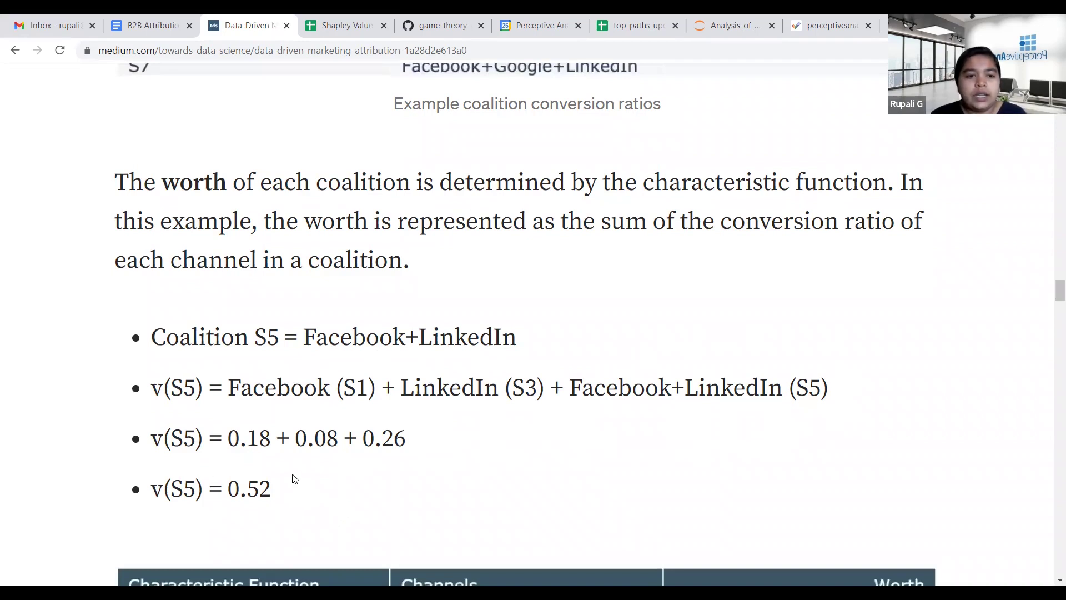
scroll(635, 556, "up", 7)
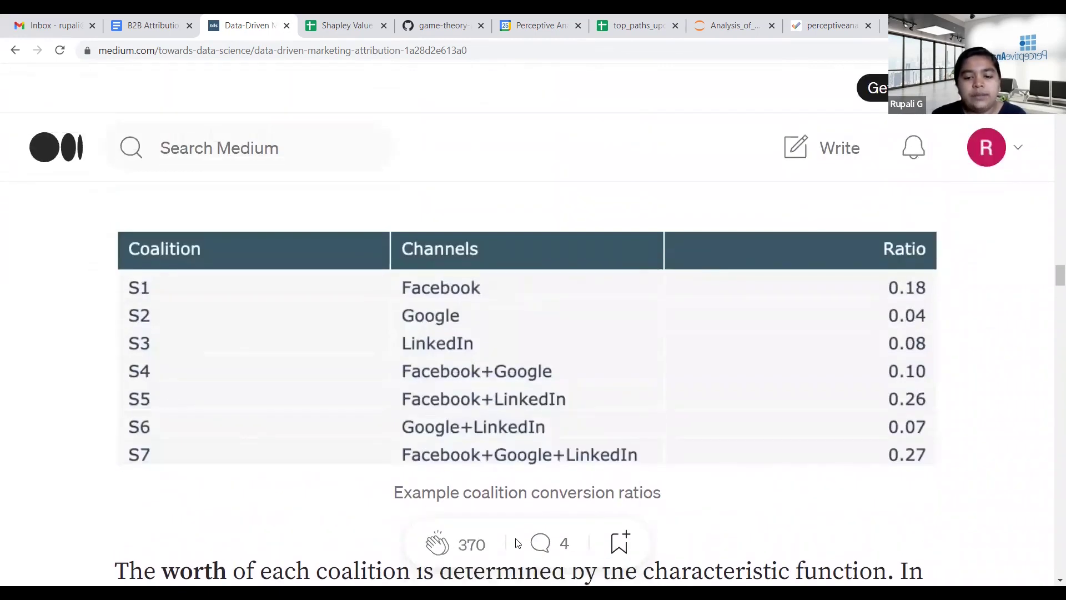
scroll(516, 541, "down", 1)
scroll(516, 542, "down", 9)
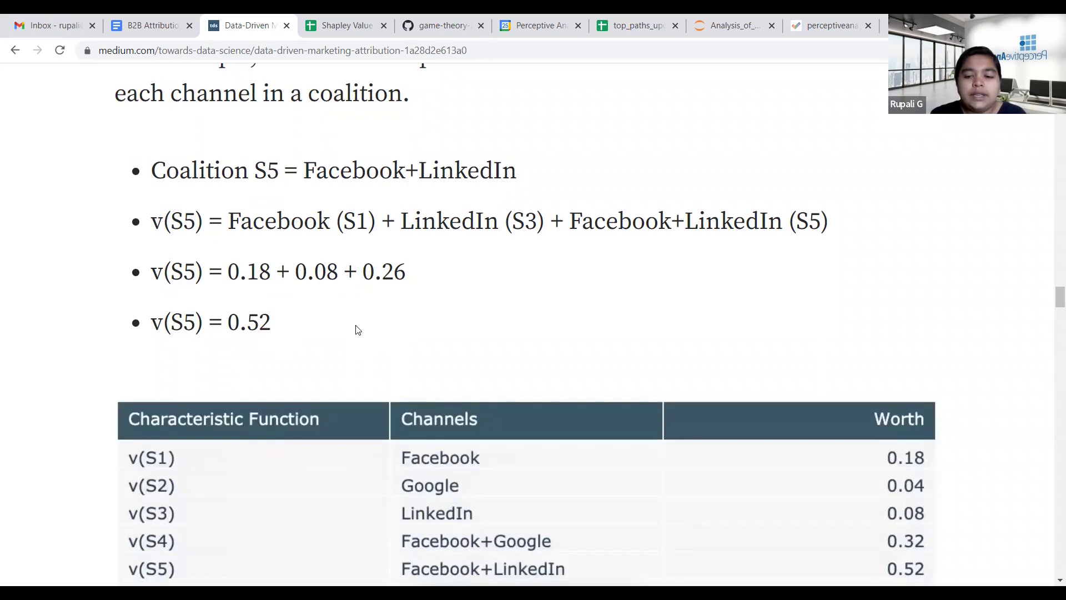
scroll(358, 329, "down", 2)
scroll(356, 326, "up", 1)
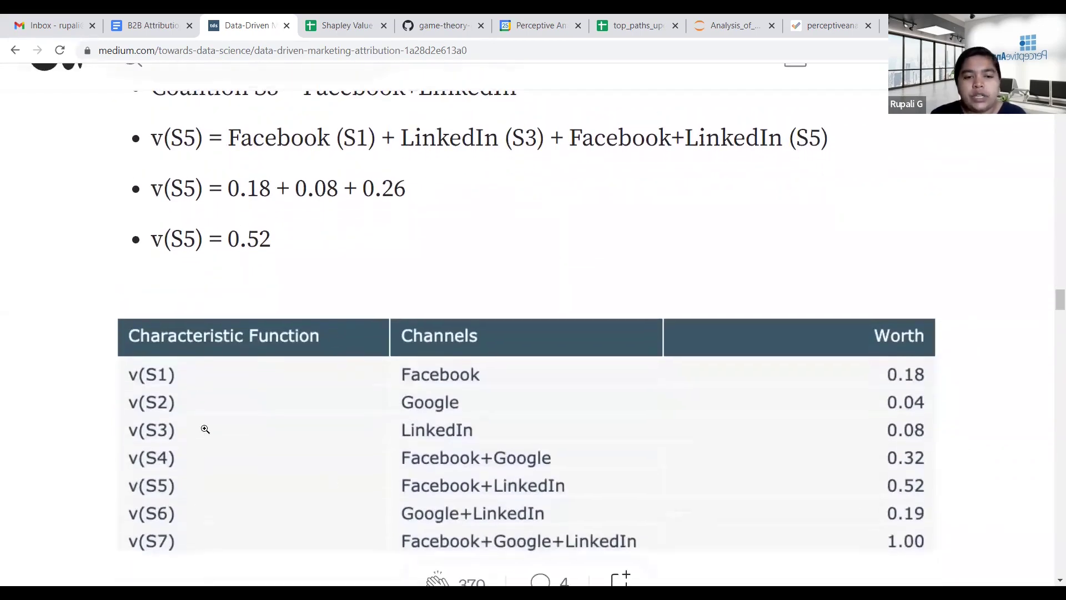
Review the coalition worth table and the statement that defines the grand coalition v(N)
scroll(379, 414, "down", 3)
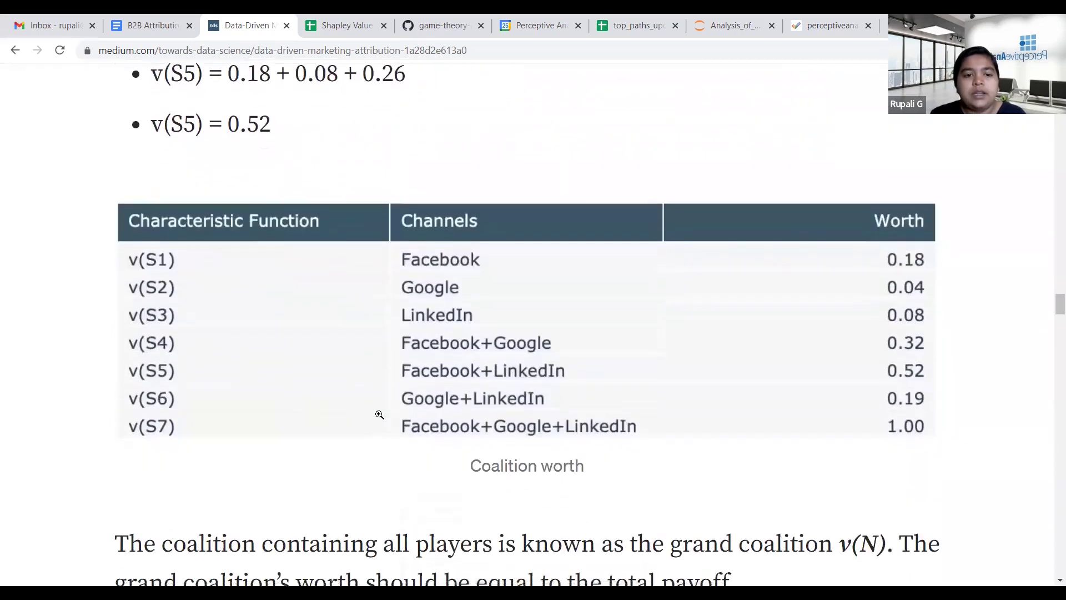
scroll(381, 419, "down", 1)
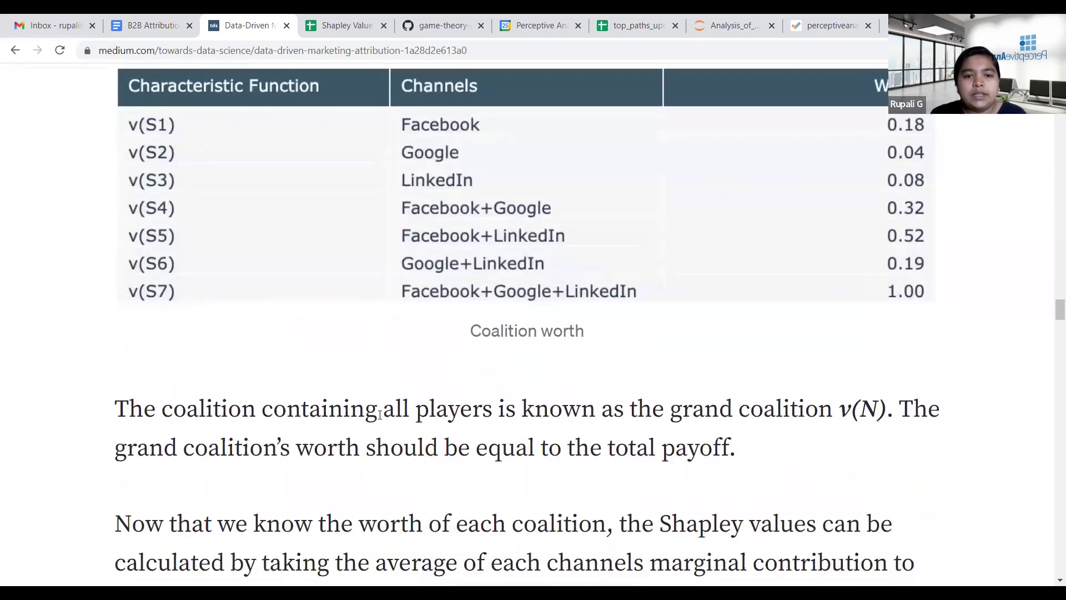
scroll(381, 419, "up", 1)
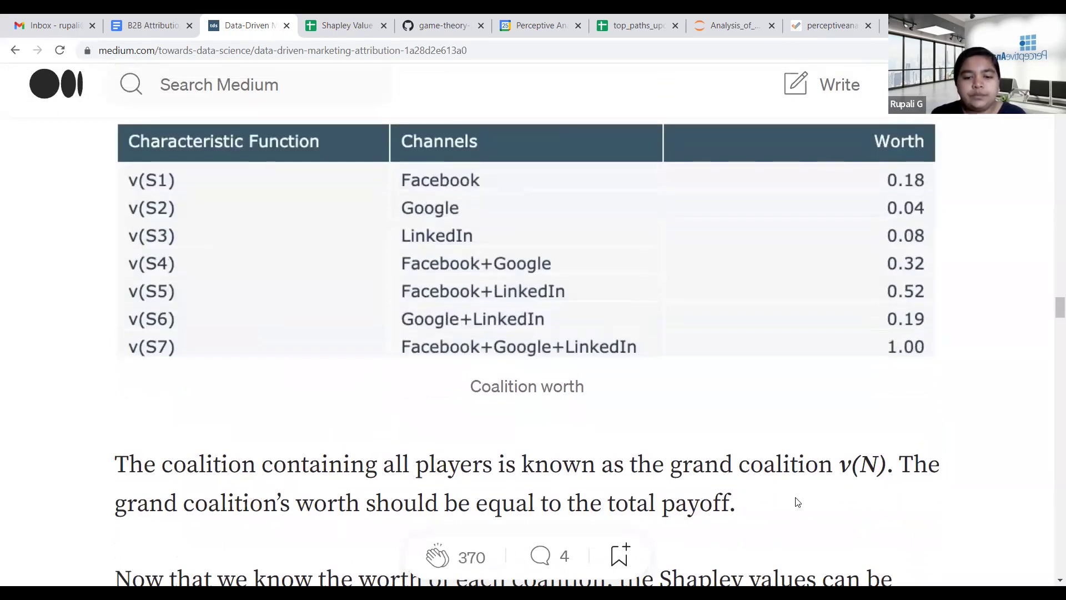
scroll(798, 502, "down", 3)
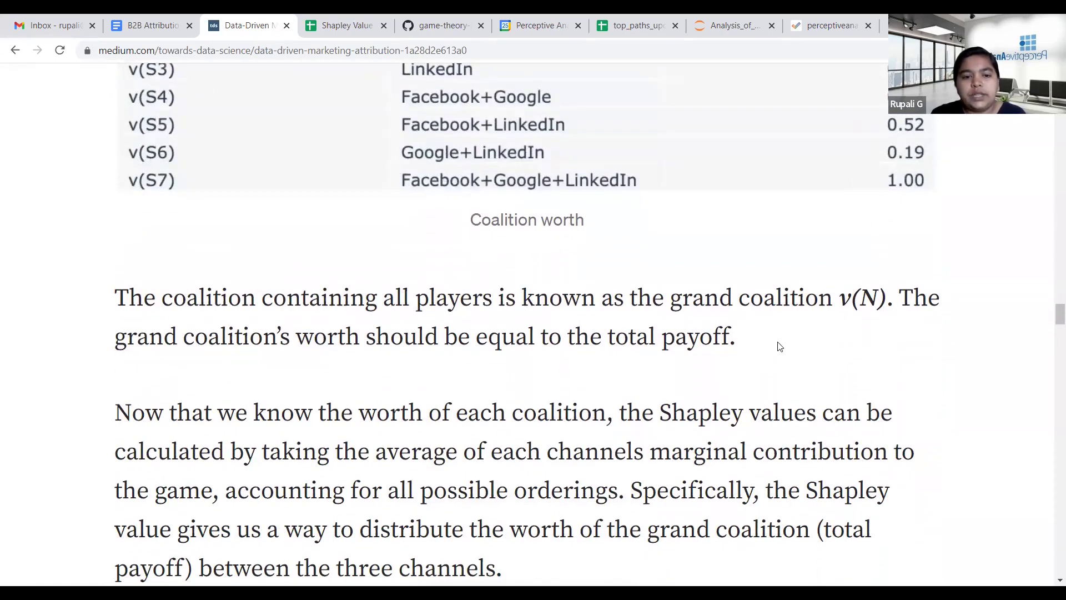
Read the explanation of calculating Shapley values from each channel's average marginal contribution across all possible orderings
scroll(779, 346, "down", 2)
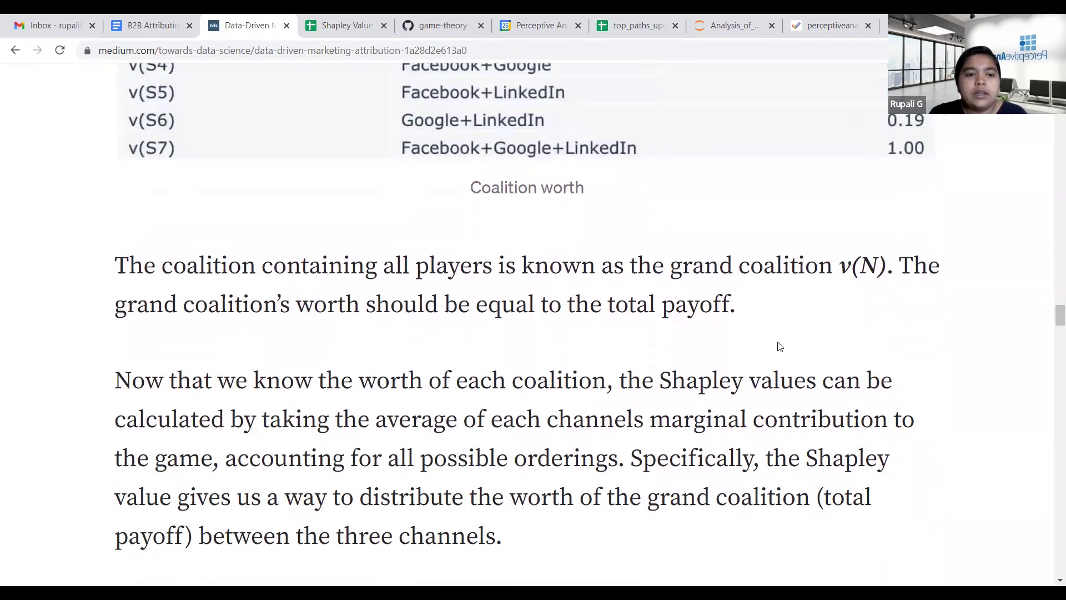
scroll(777, 341, "down", 1)
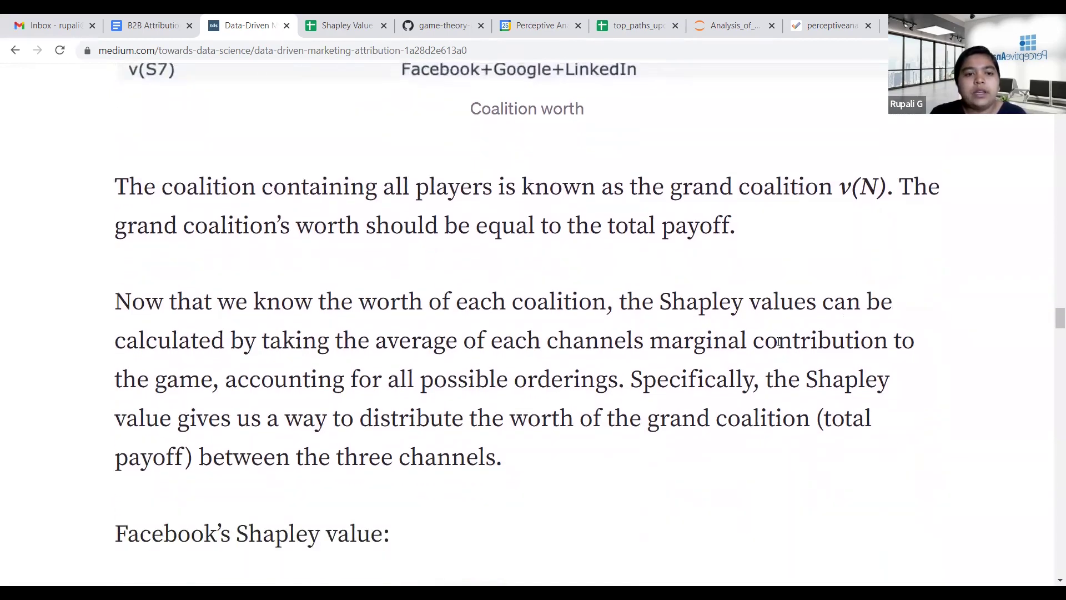
scroll(779, 341, "up", 1)
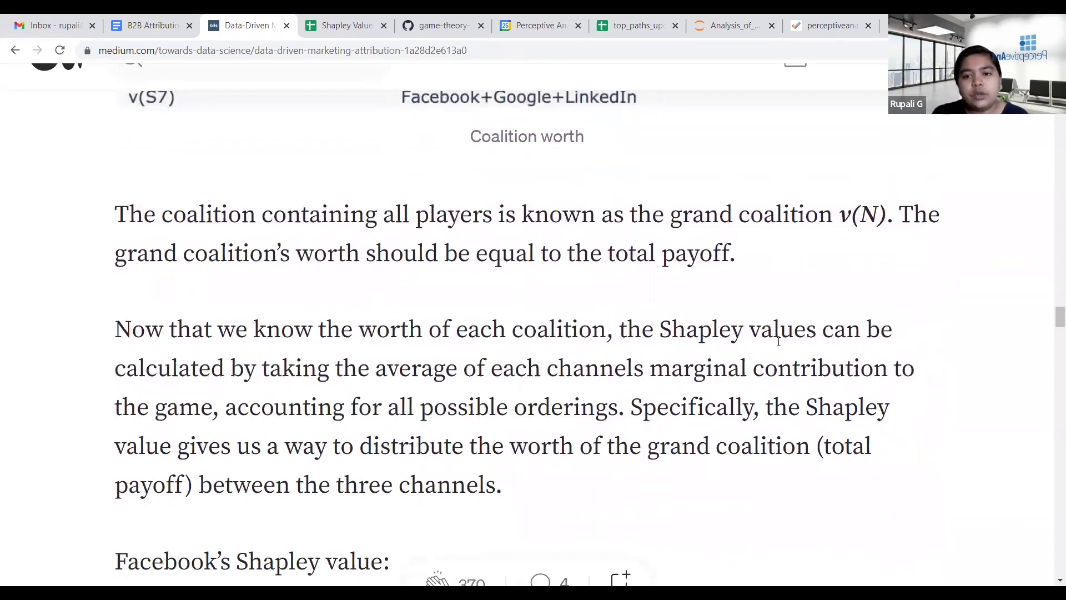
scroll(778, 341, "down", 1)
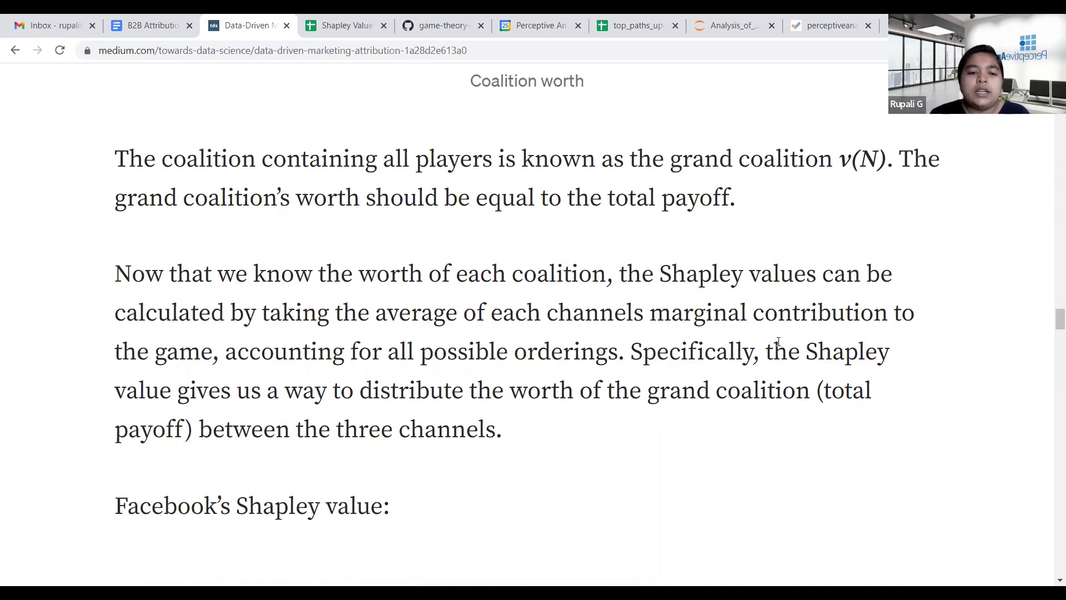
scroll(778, 341, "down", 3)
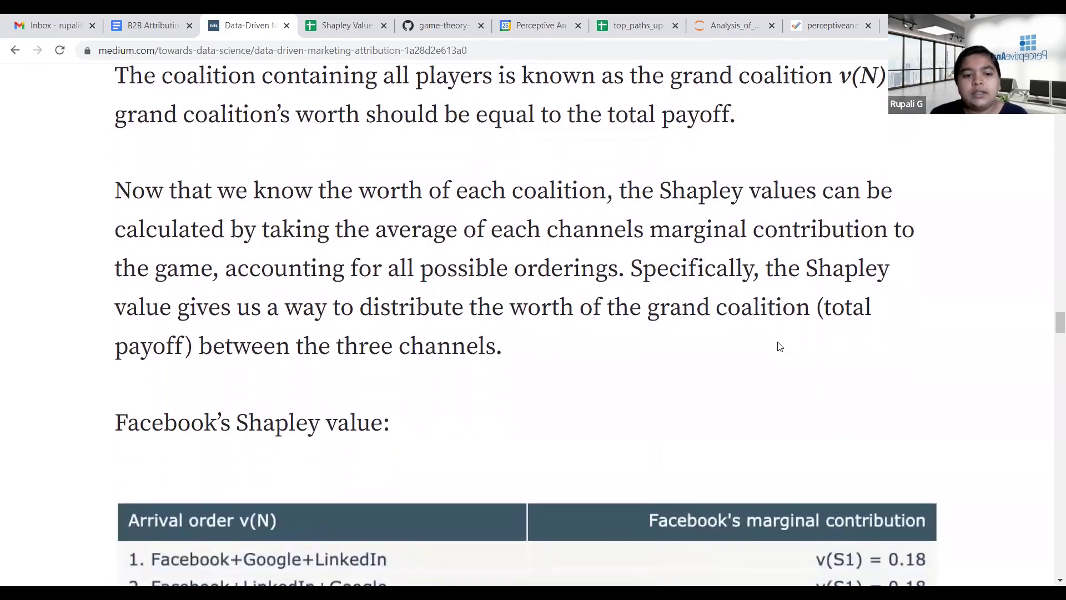
scroll(780, 346, "down", 1)
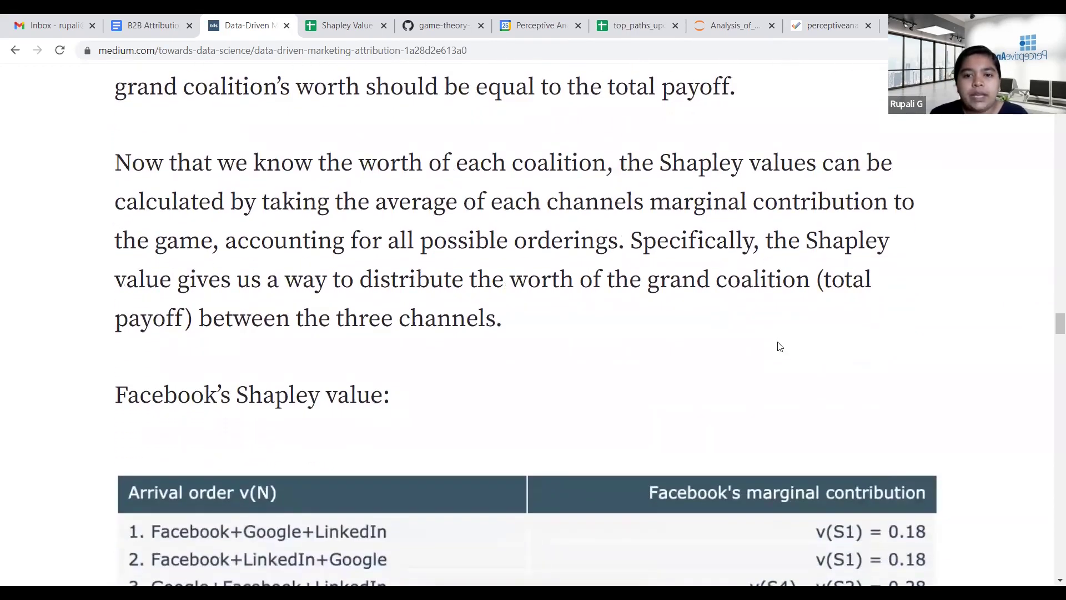
scroll(780, 346, "down", 1)
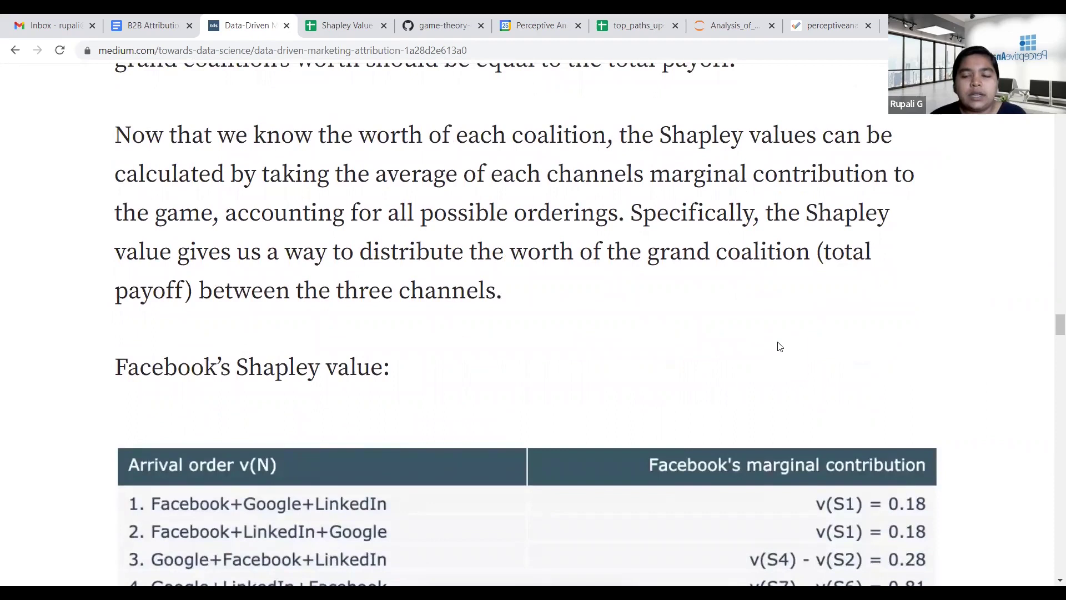
scroll(779, 346, "down", 3)
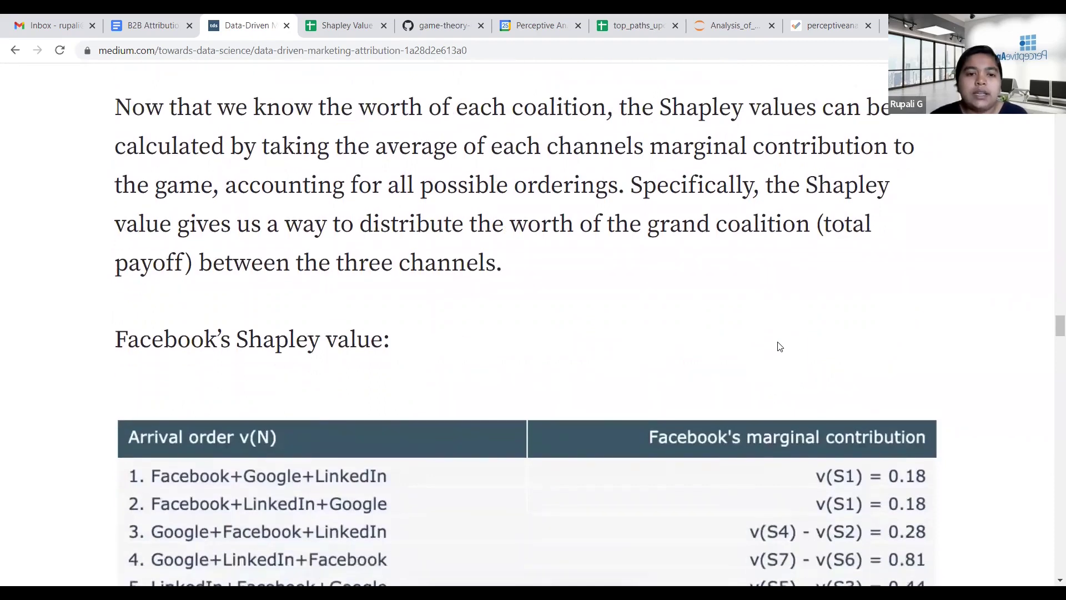
scroll(779, 346, "up", 2)
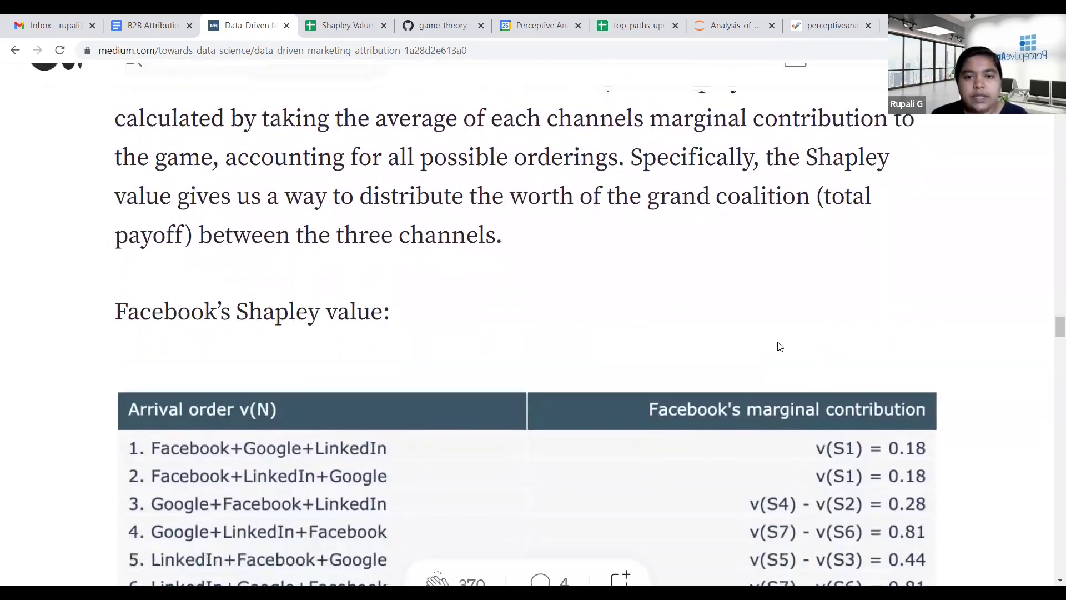
Examine the table of Facebook's marginal contribution for each arrival order and its average contribution
scroll(779, 347, "down", 9)
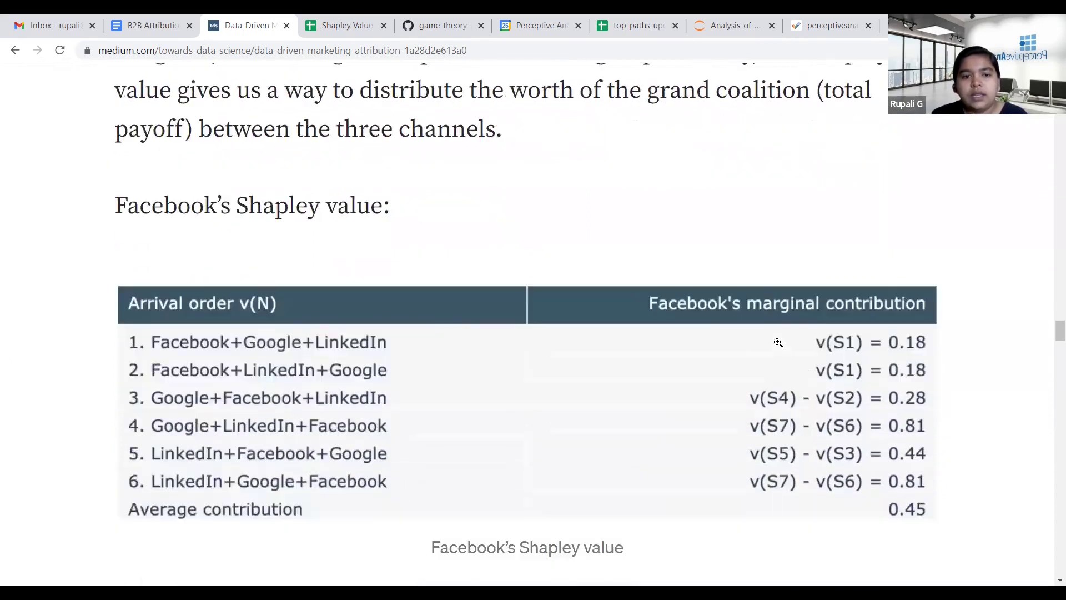
scroll(777, 341, "up", 4)
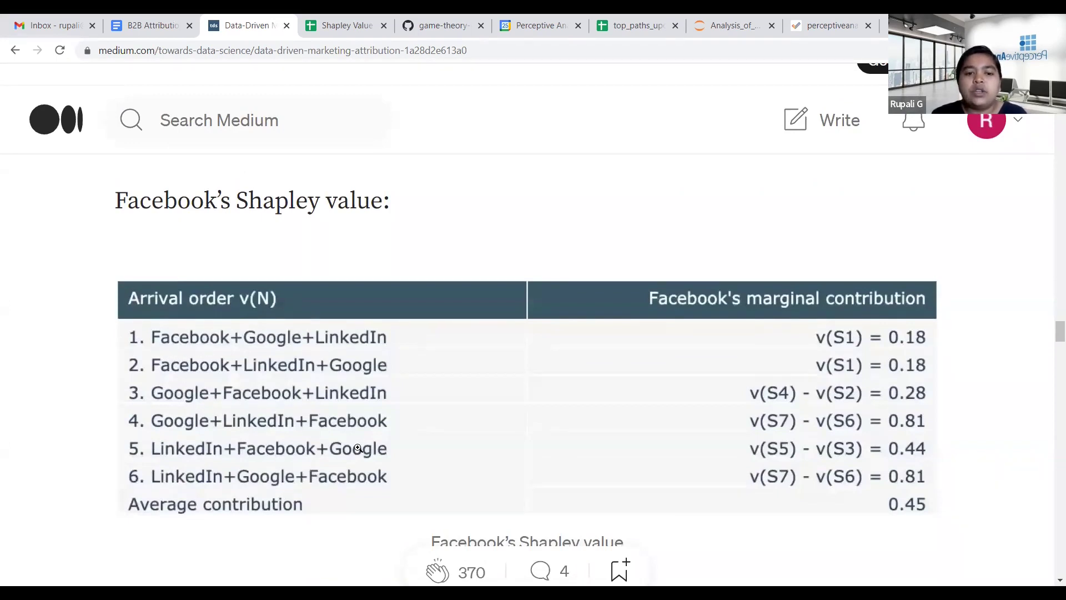
scroll(335, 526, "down", 1)
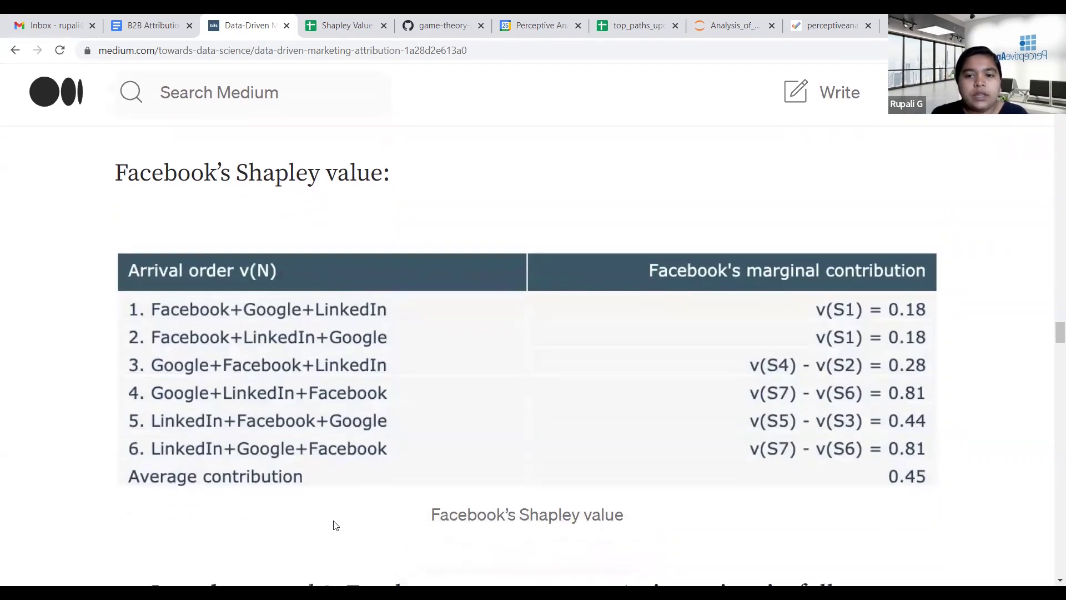
scroll(336, 525, "up", 1)
scroll(335, 526, "down", 1)
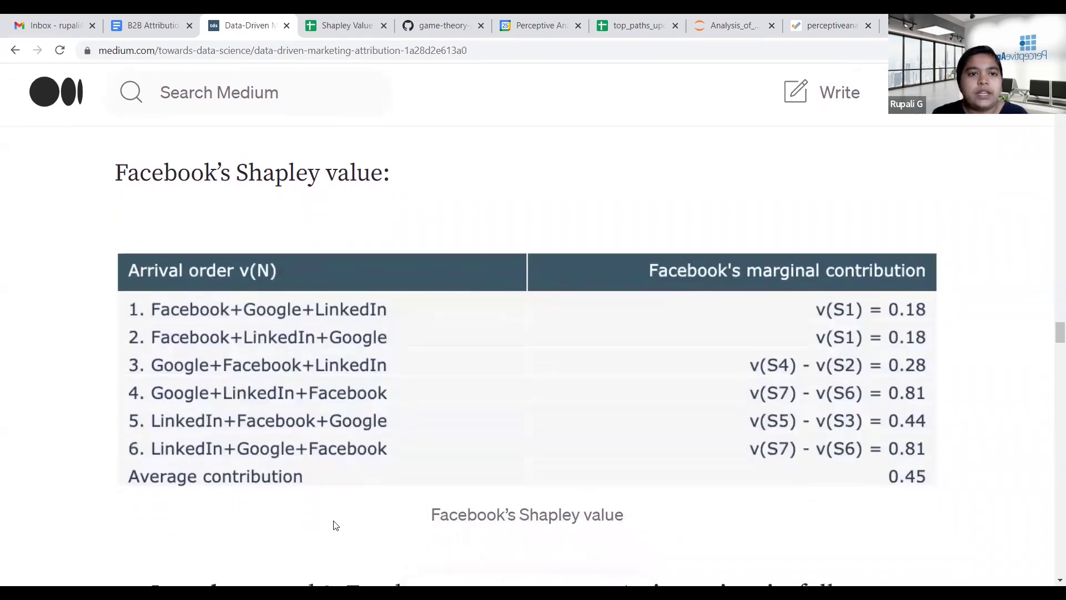
Switch to the Shapley Value spreadsheet and examine the first arrival order, Facebook+Google+LinkedIn, in the marginal contribution table
left_click(336, 19)
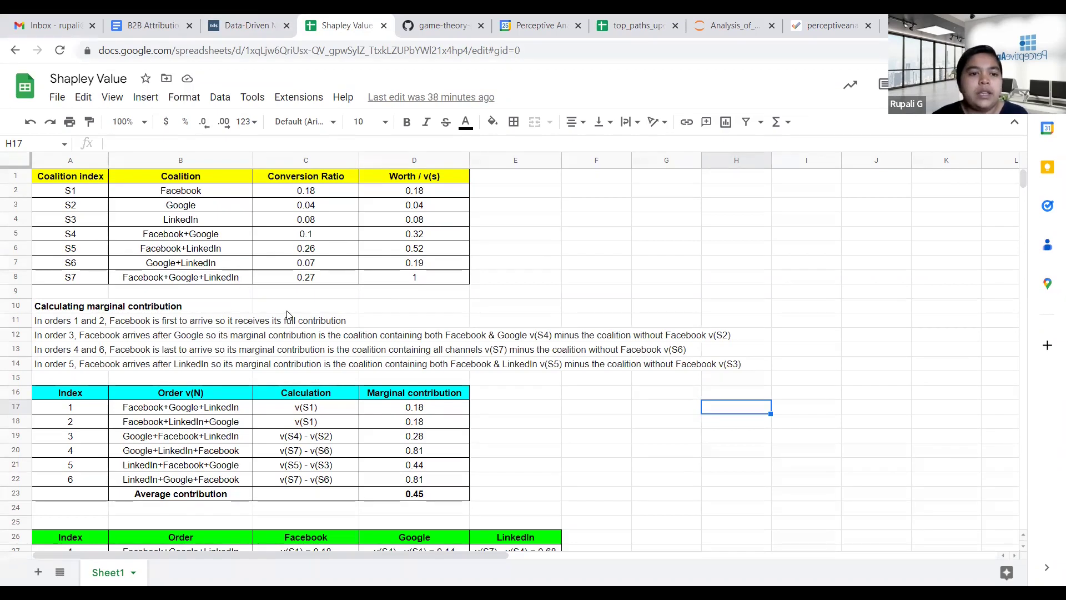
key("Down")
key("Down")
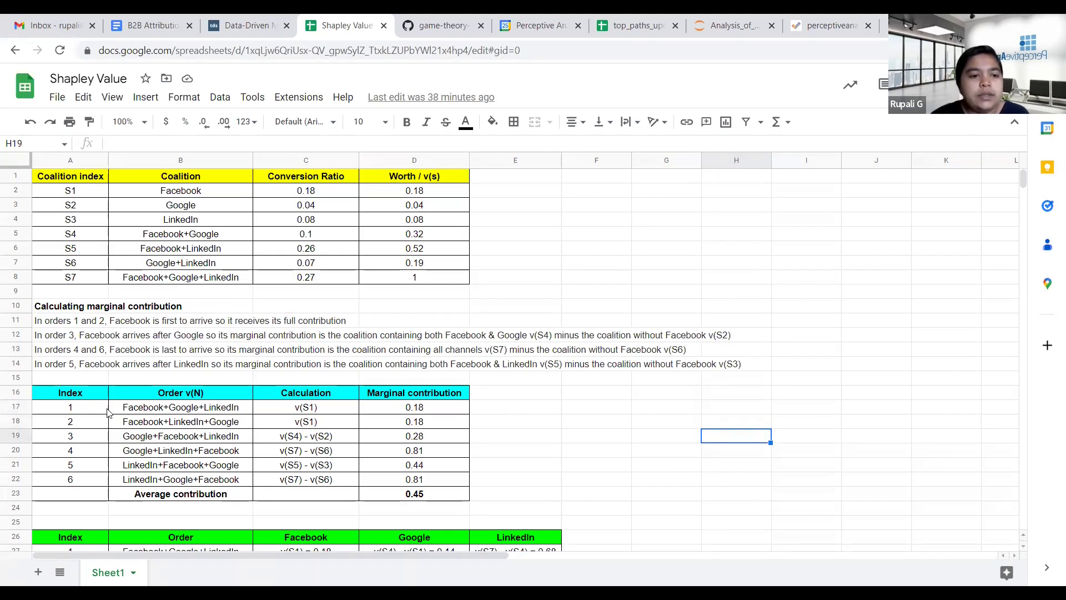
left_click(149, 412)
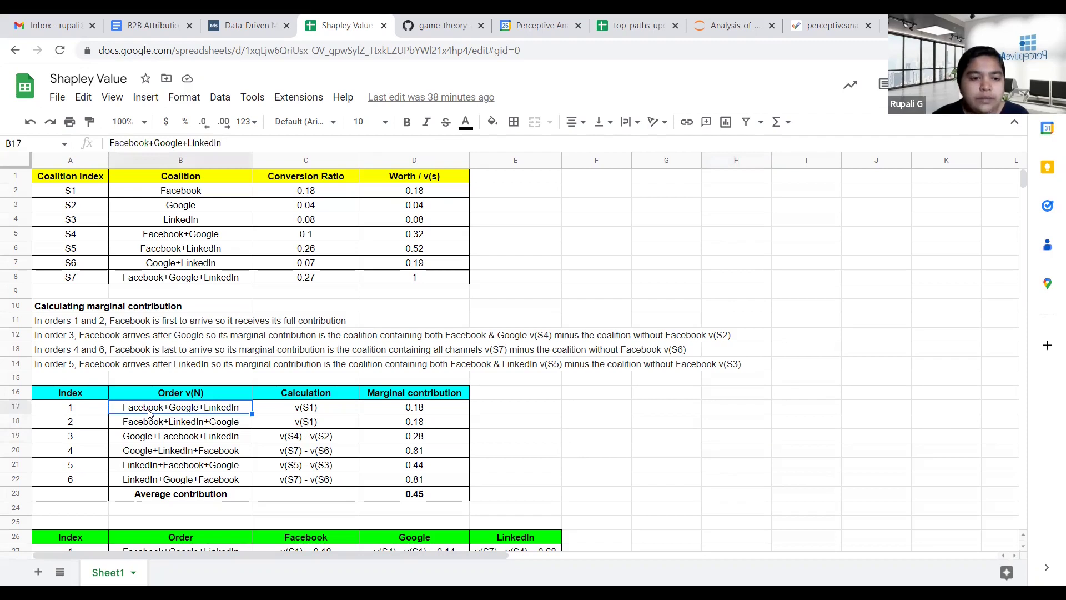
key("Down")
key("Up")
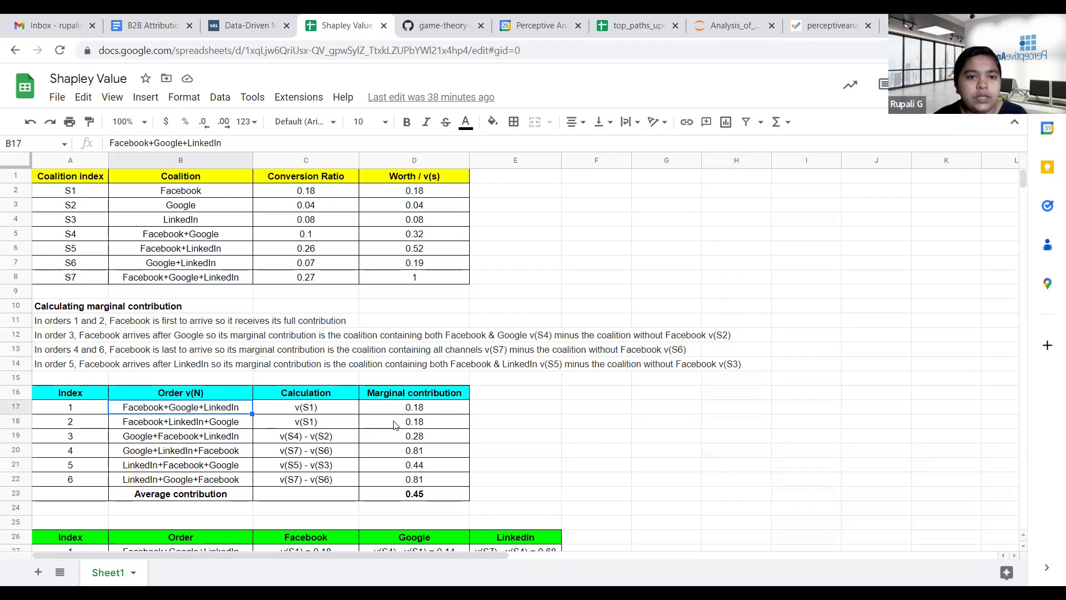
Compare Facebook's worth in the coalition table with its marginal contributions for orders 1 and 2
left_click(418, 194)
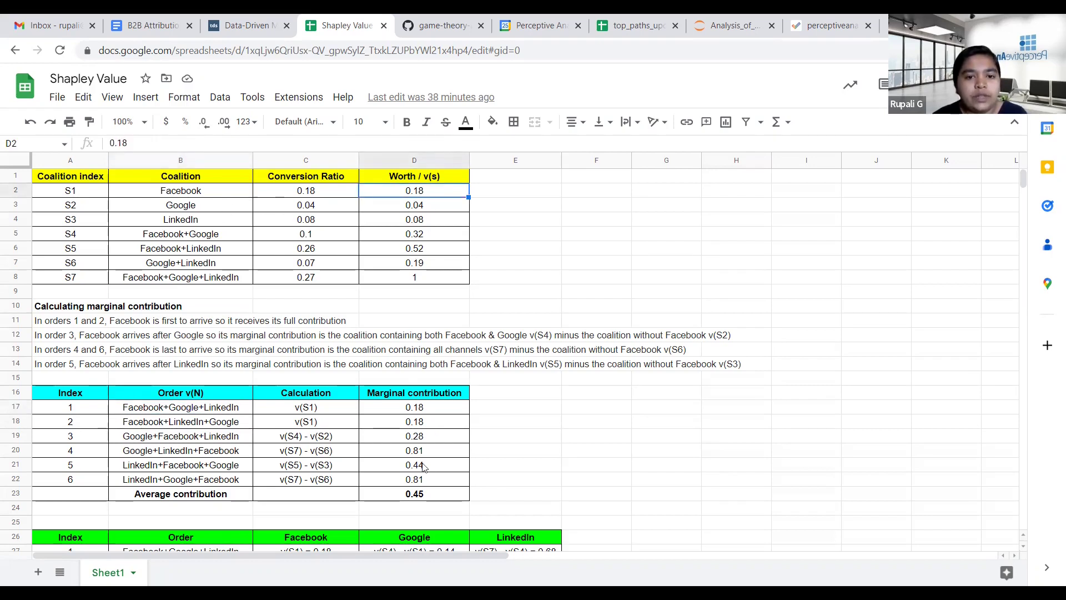
left_click(156, 411)
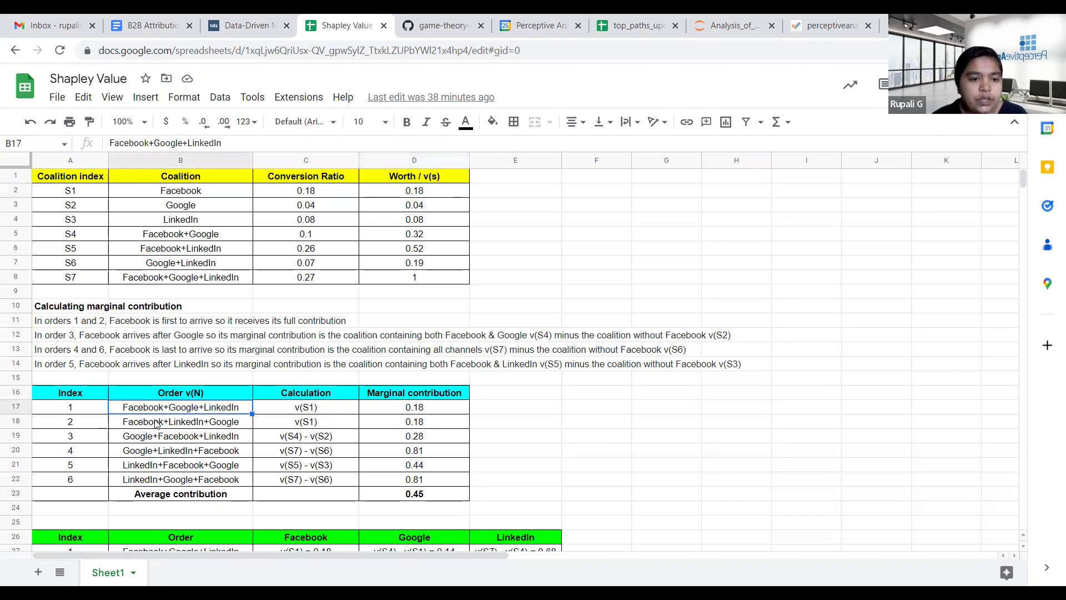
left_click(424, 410)
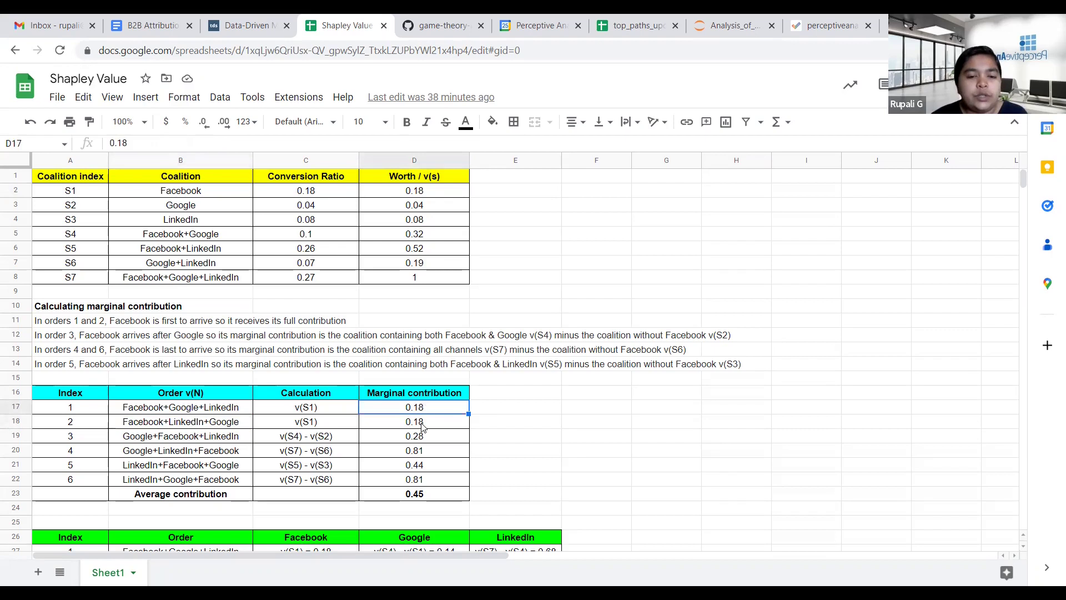
left_click(423, 425)
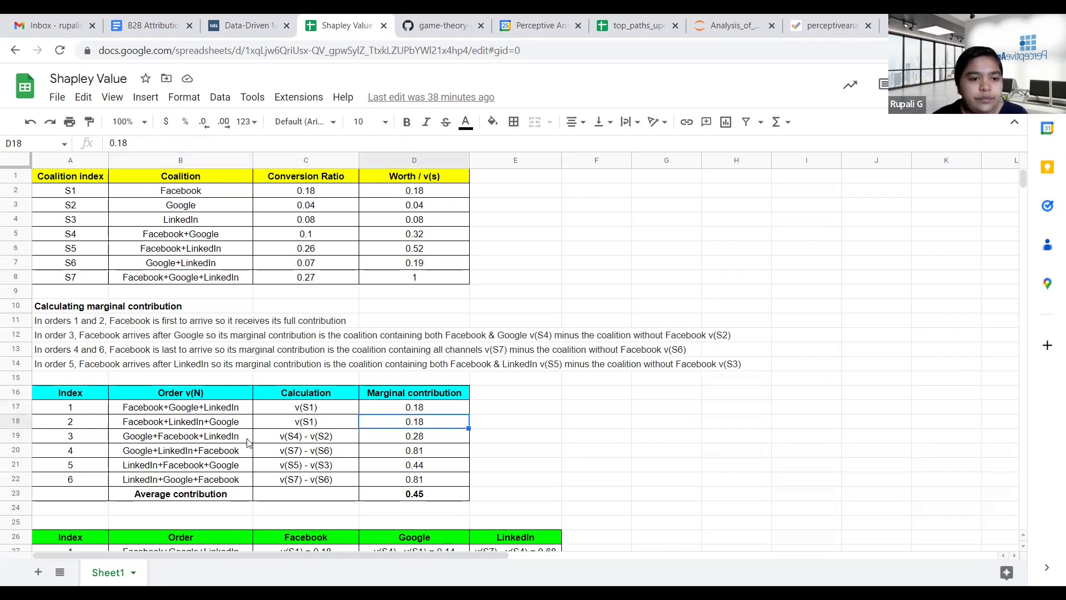
Trace the marginal contribution of order 3, Google+Facebook+LinkedIn, through the Facebook+Google and Google coalitions used in v(S4) - v(S2)
left_click(194, 442)
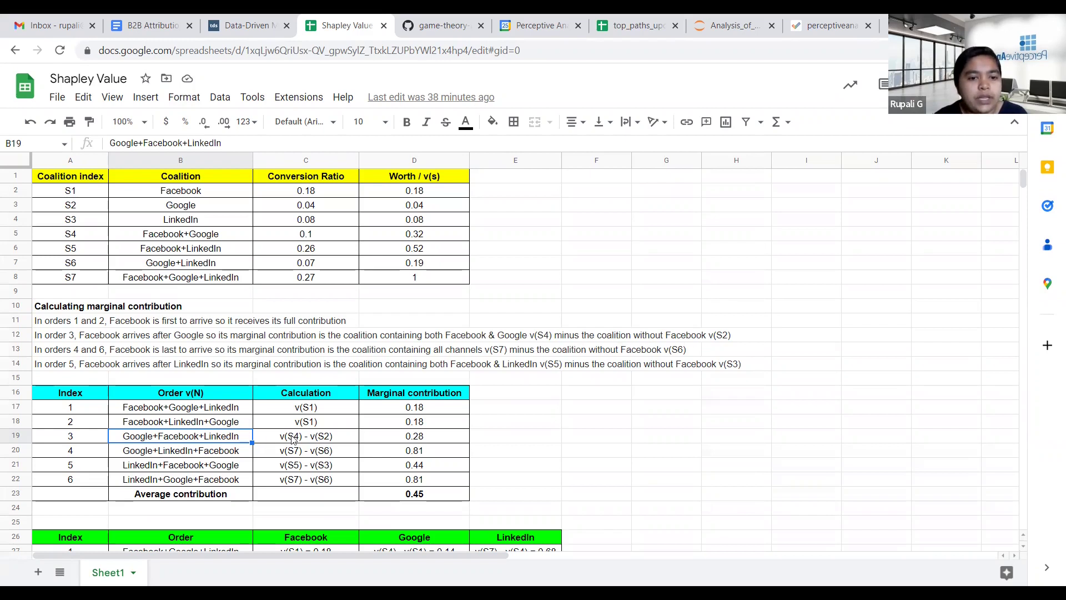
left_click(169, 239)
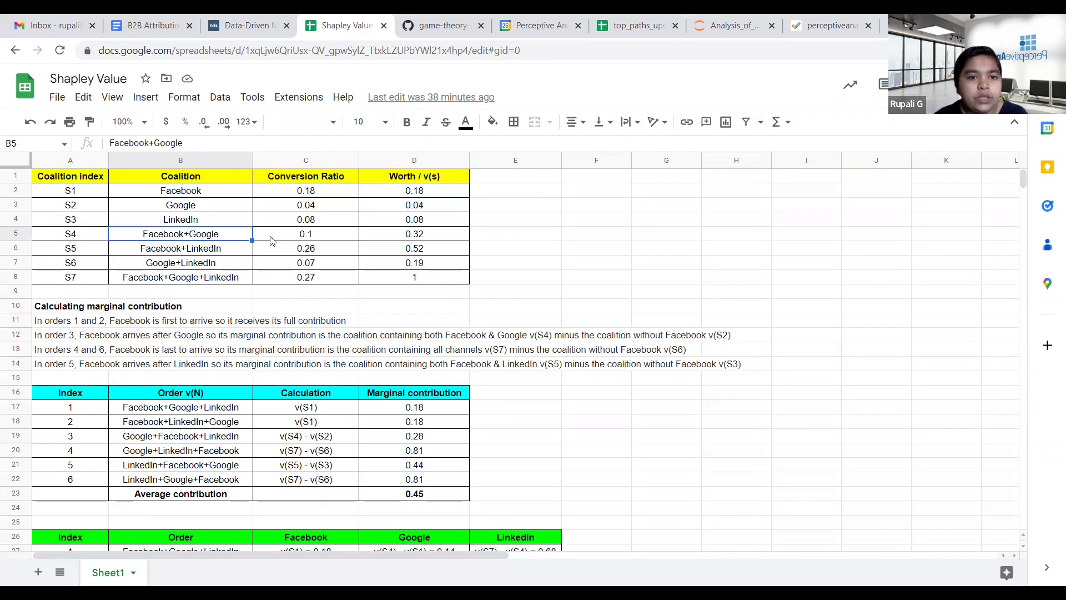
left_click(420, 239)
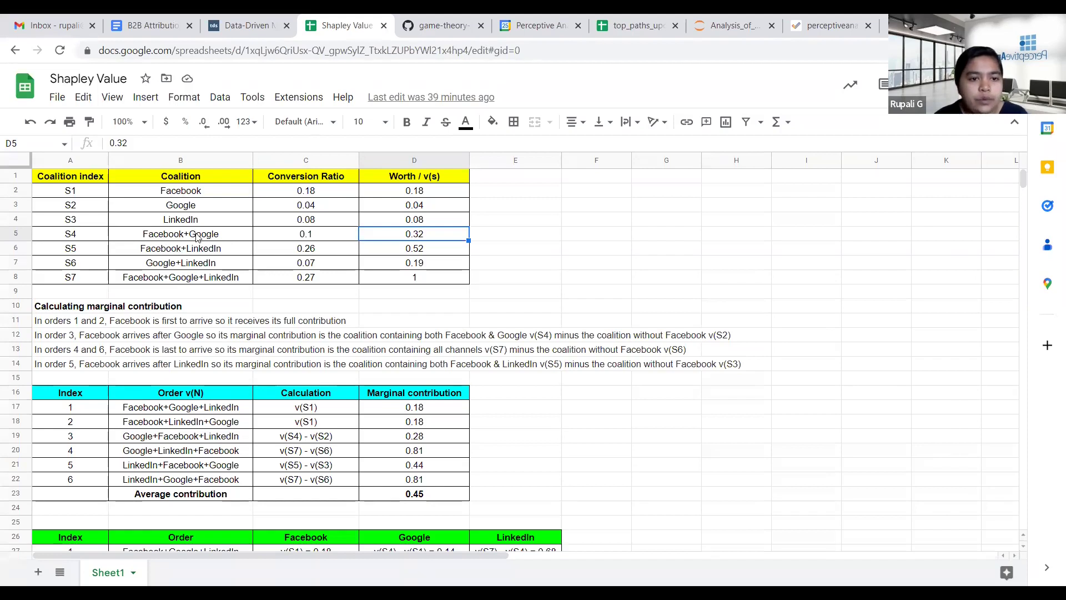
left_click(210, 207)
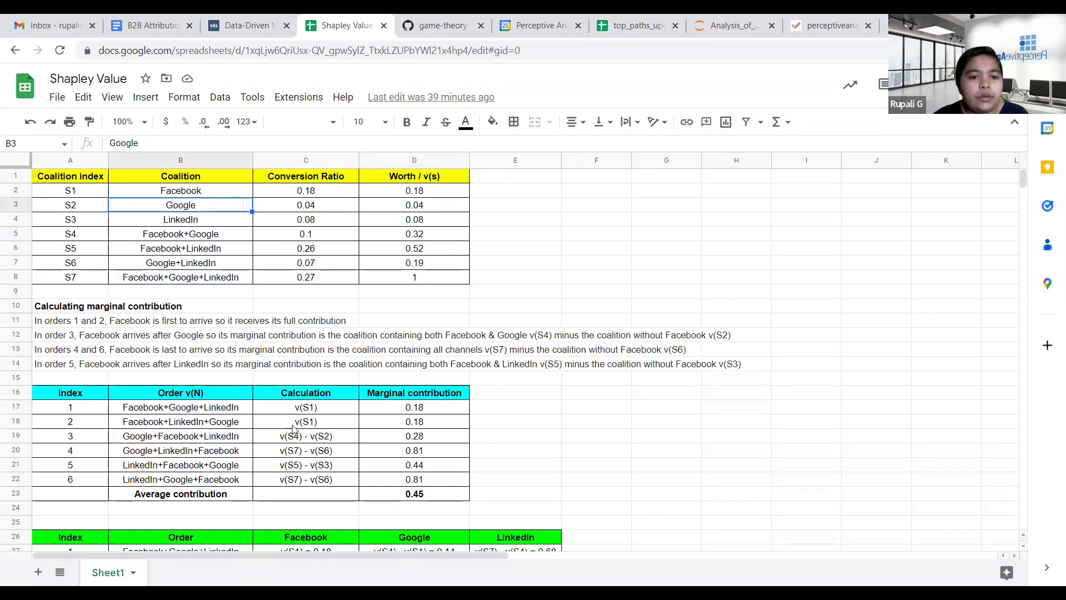
left_click(418, 438)
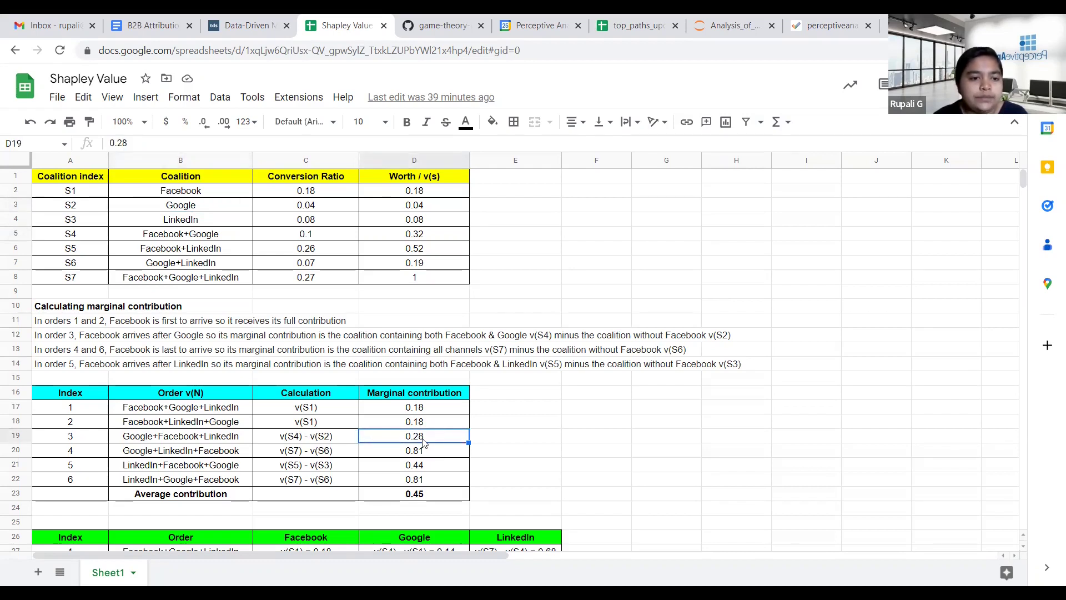
Compare orders 3 and 5, where Facebook arrives second, and inspect orders 4 and 6, where it arrives last
left_click(154, 437)
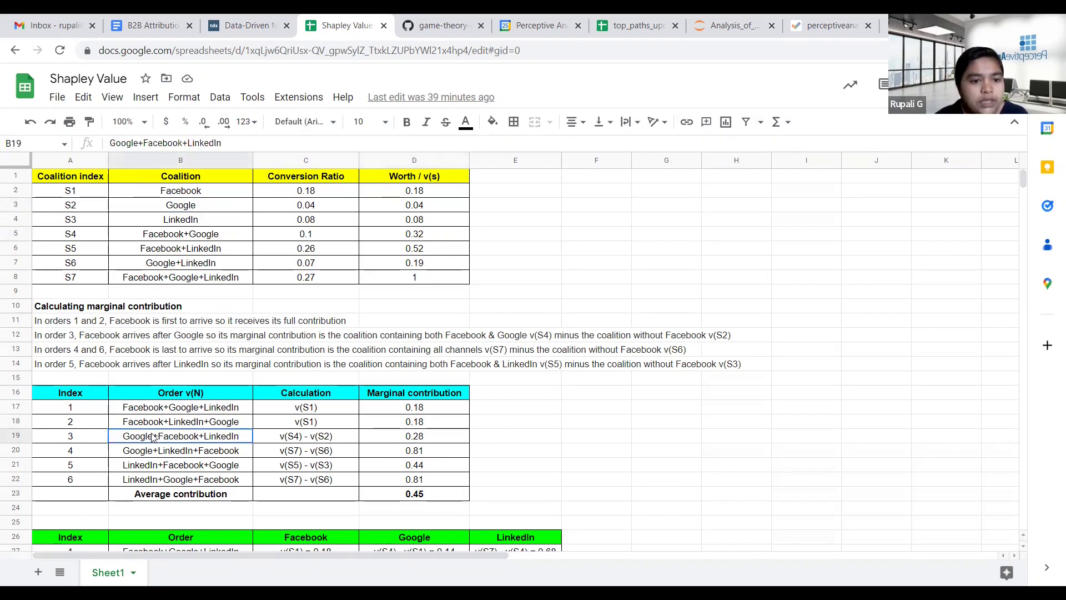
left_click(148, 472)
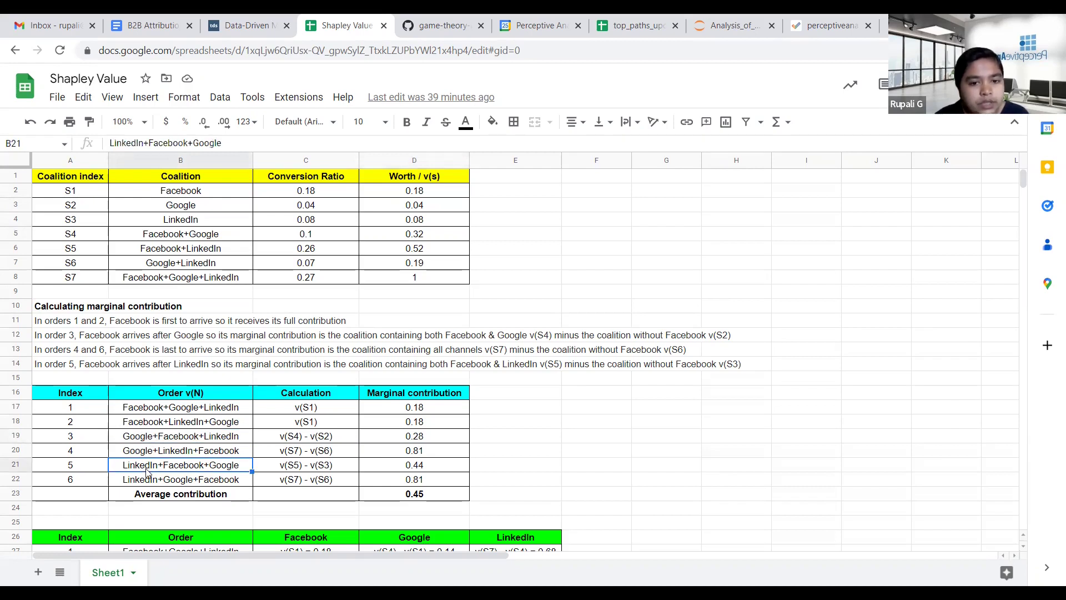
left_click(149, 439)
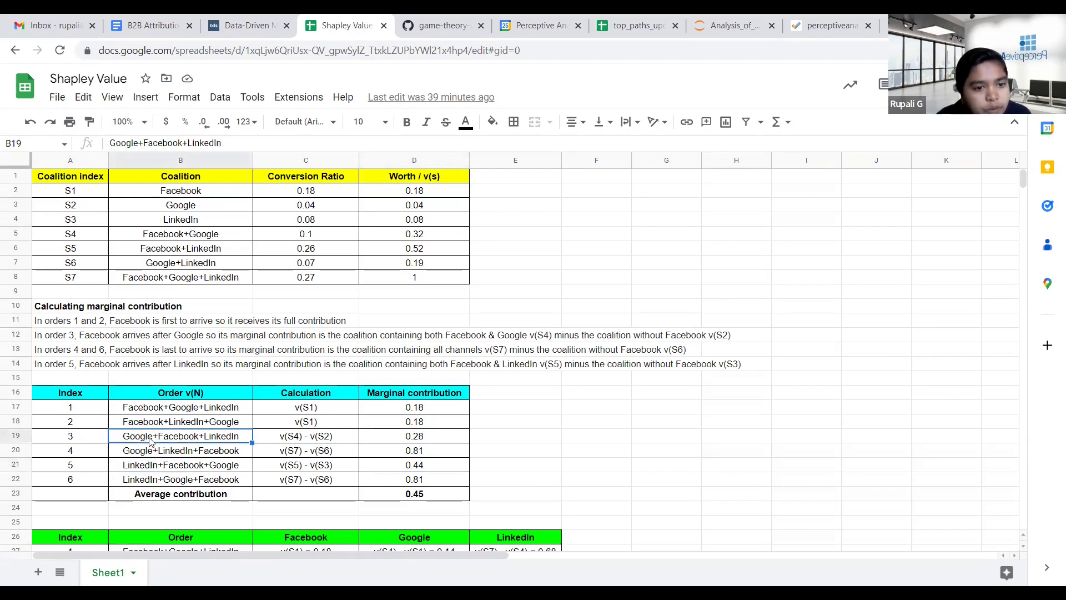
left_click(151, 470)
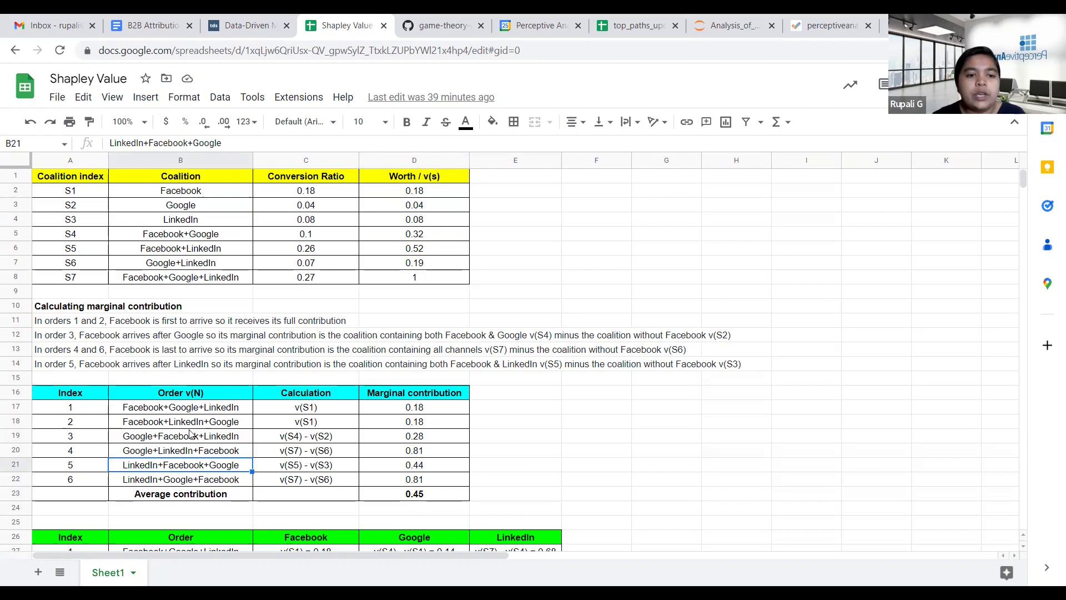
left_click(124, 453)
left_click(125, 483)
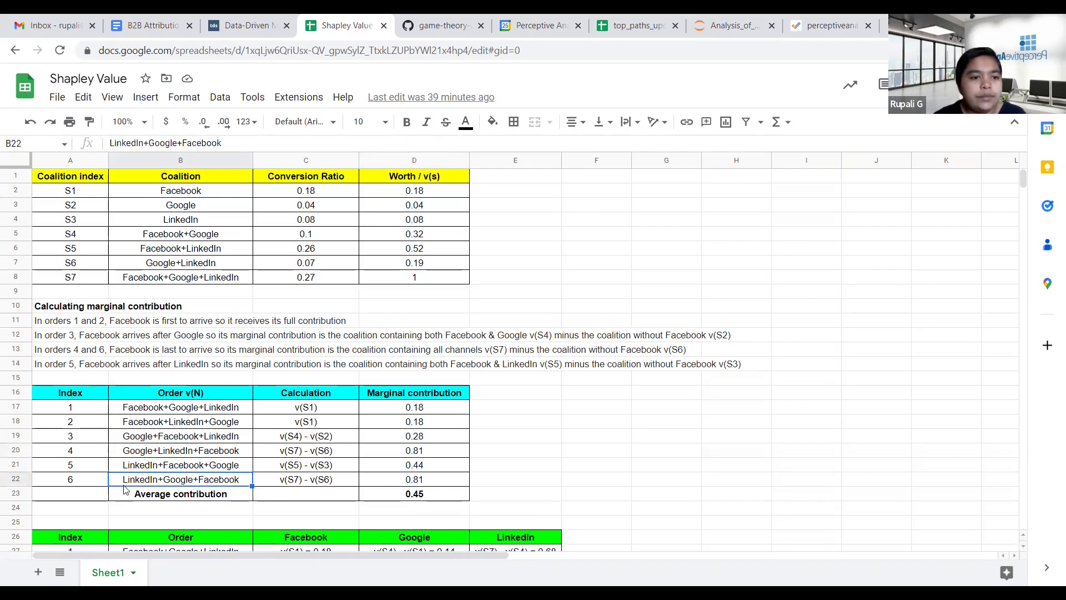
Trace Facebook's marginal contribution in orders 4 and 6 through the Facebook+Google+LinkedIn and Google+LinkedIn coalitions used in v(S7) - v(S6)
left_click(140, 354)
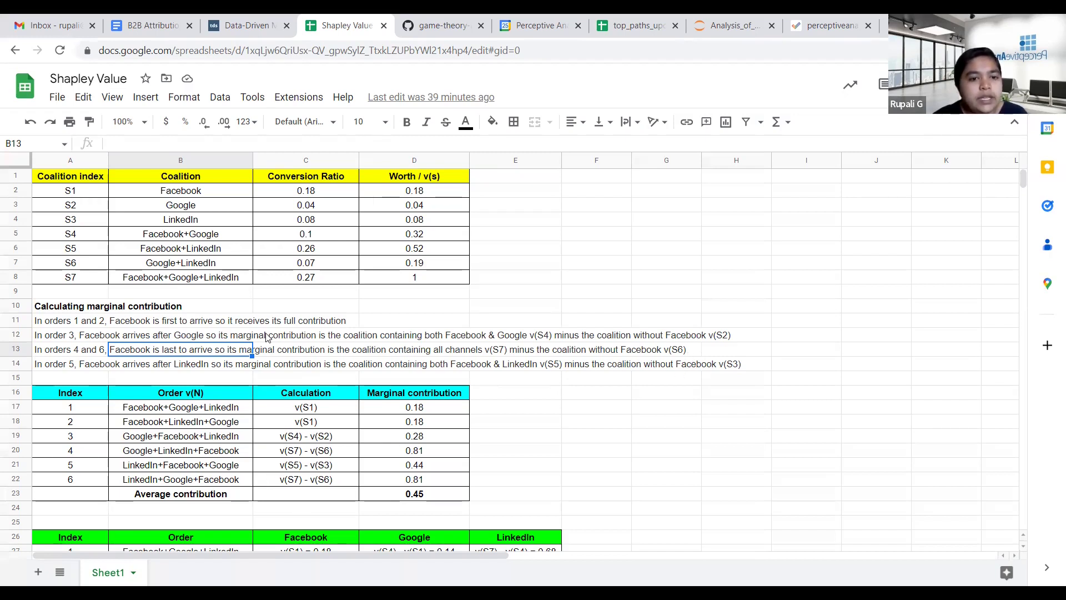
left_click(180, 282)
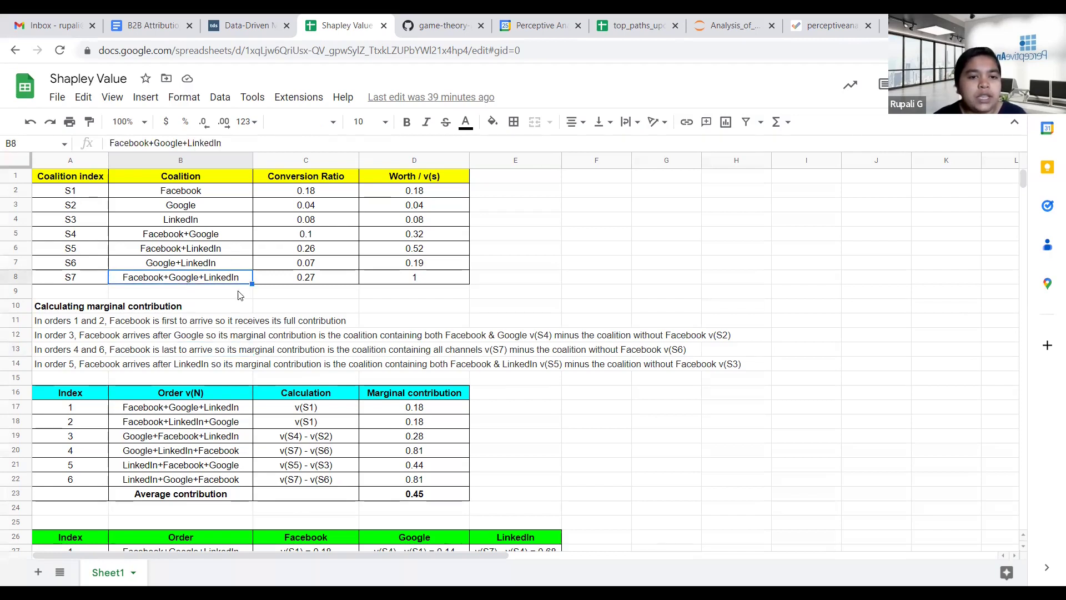
left_click(416, 281)
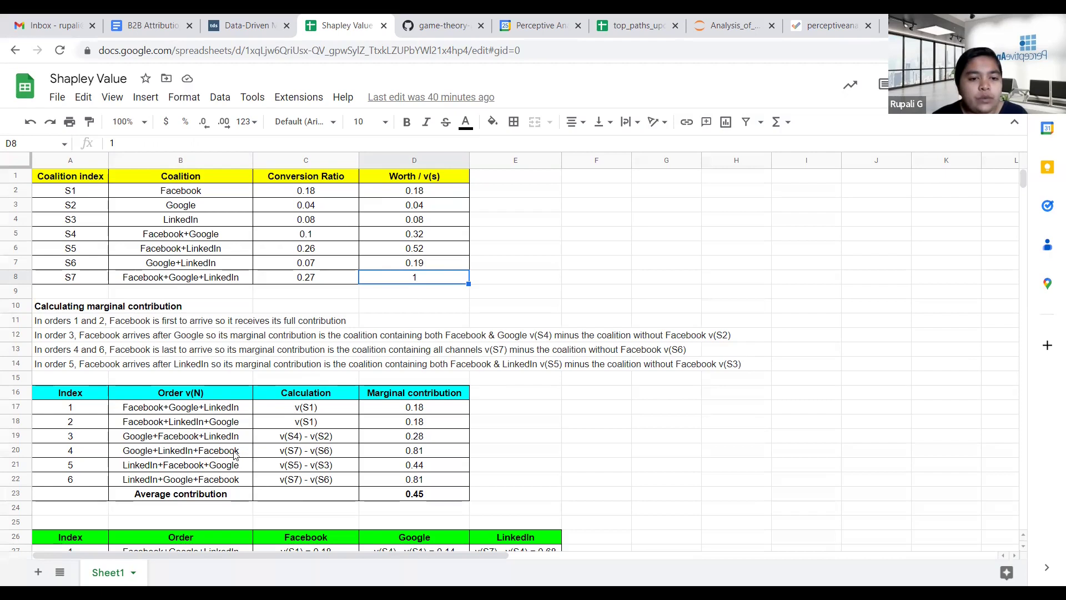
left_click(169, 266)
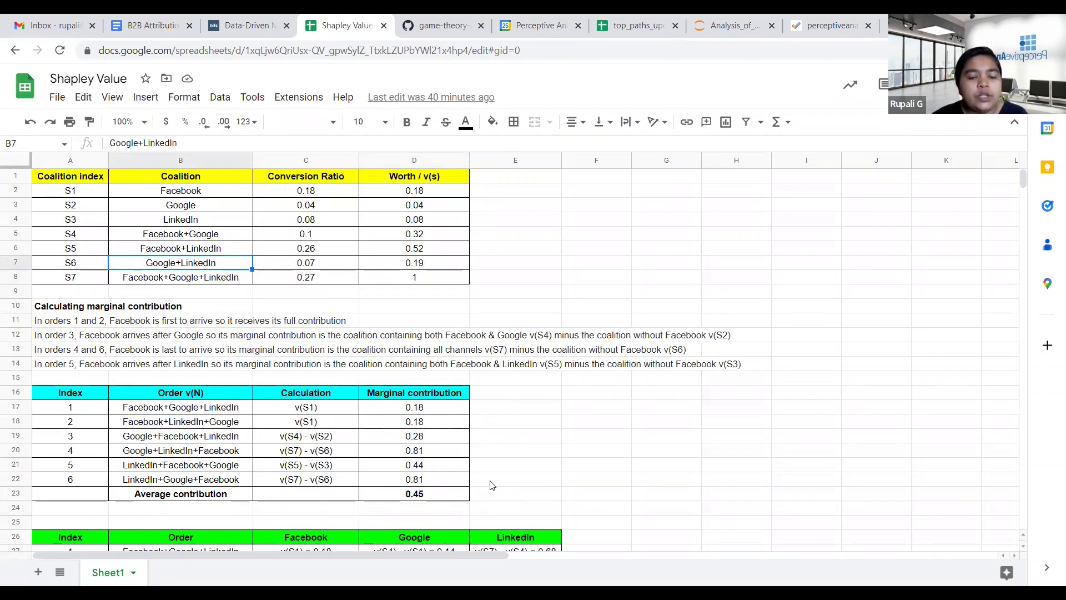
Examine Facebook's average contribution across the six arrival orders in the marginal contribution table
left_click(409, 499)
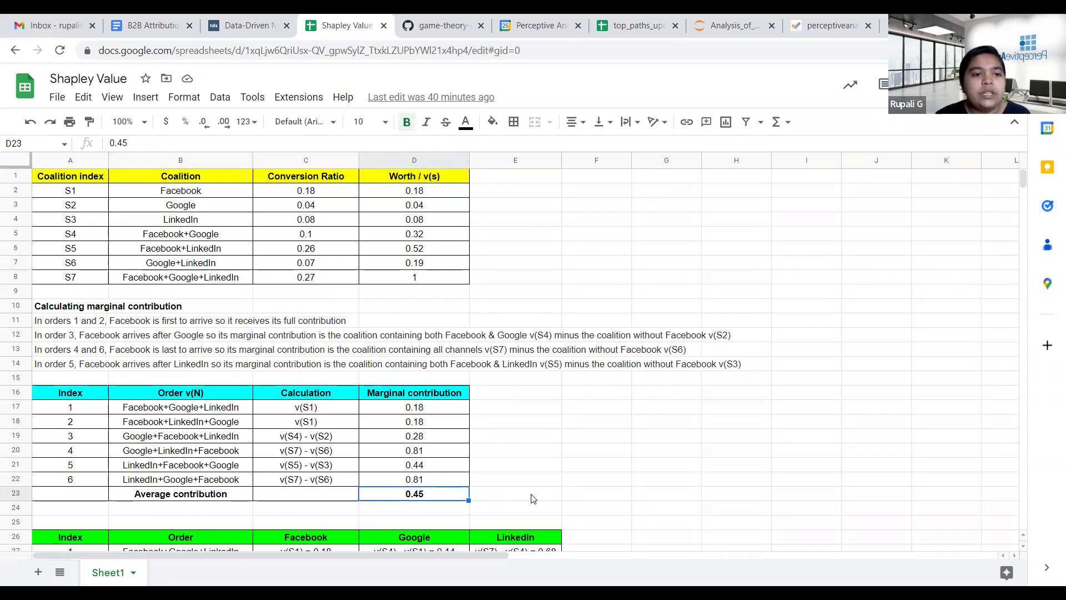
key("Down")
key("Down")
key("Down")
key("Down")
key("Down")
key("Down")
key("Down")
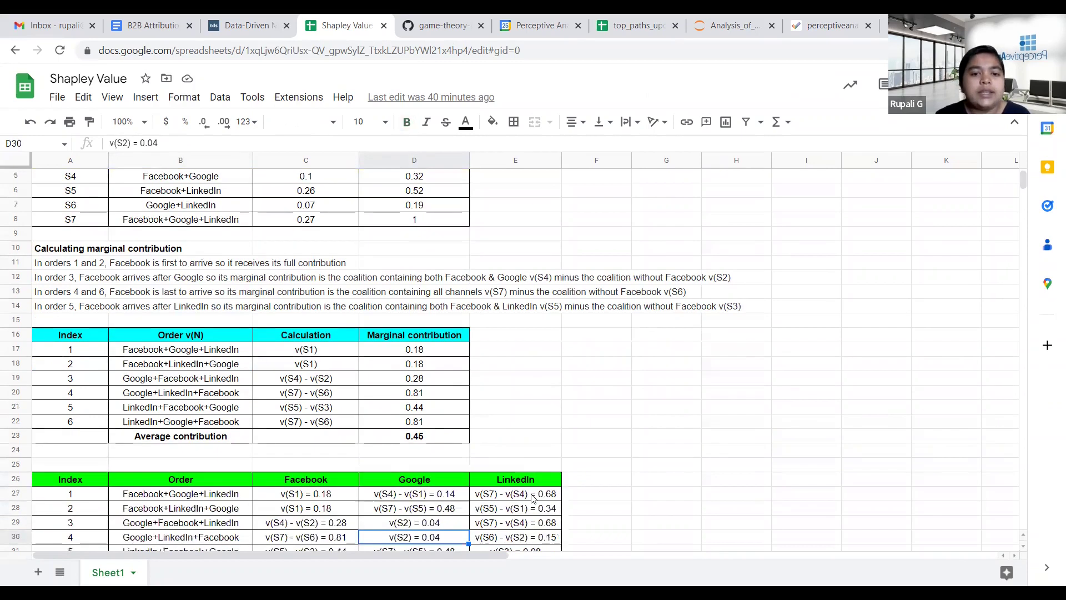
left_click(398, 441)
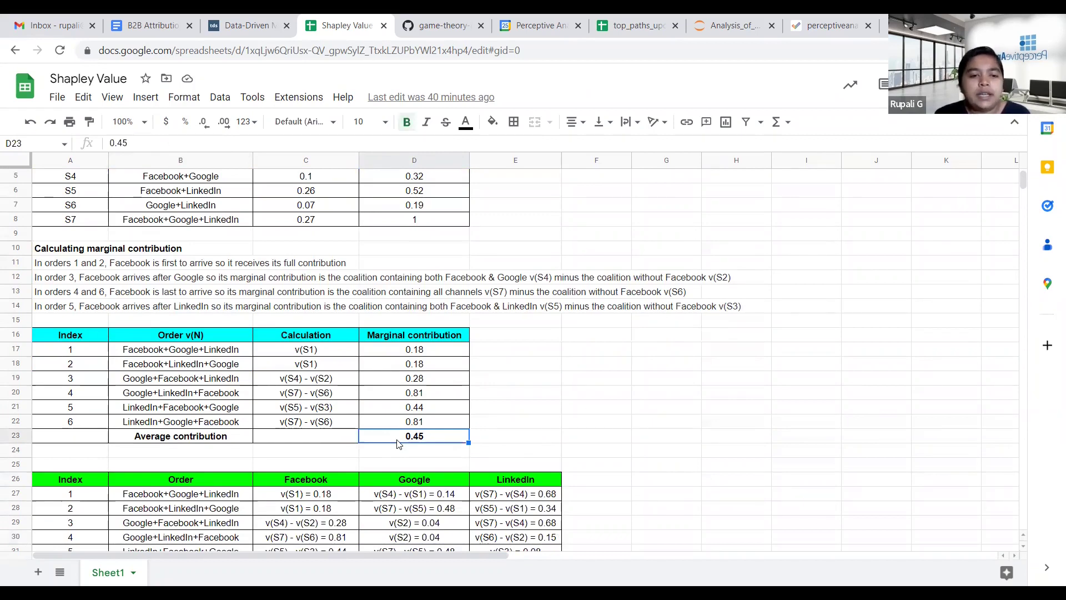
Review the table of marginal and average contributions for Facebook, Google and LinkedIn across all six orders
key("Down")
key("Down")
key("Down")
key("Down")
key("Down")
key("Down")
key("Down")
key("Down")
key("Down")
key("Down")
key("Down")
key("Down")
key("Down")
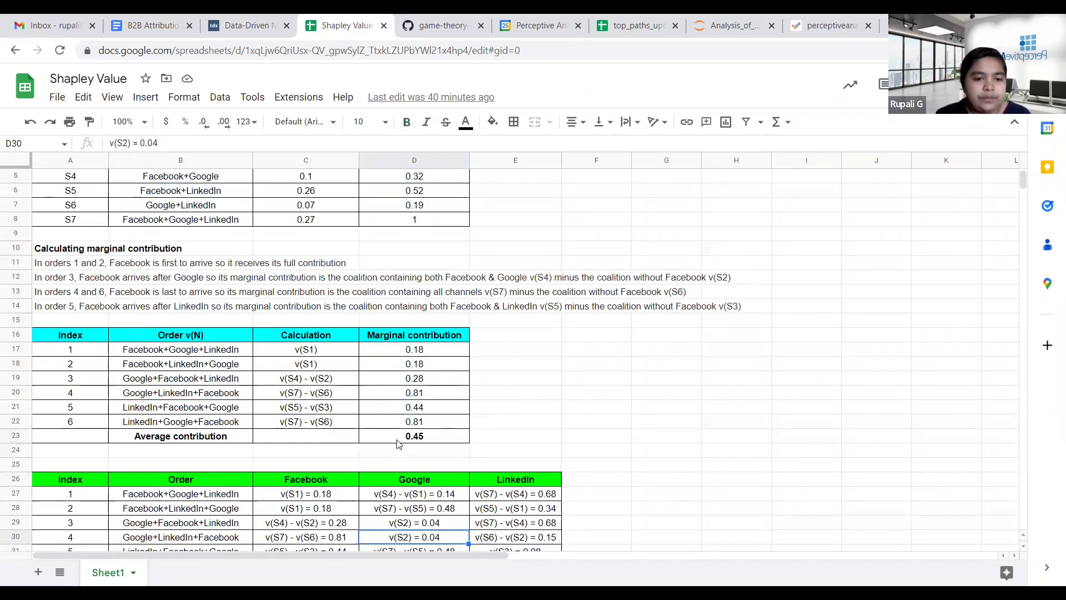
key("Down")
key("Down")
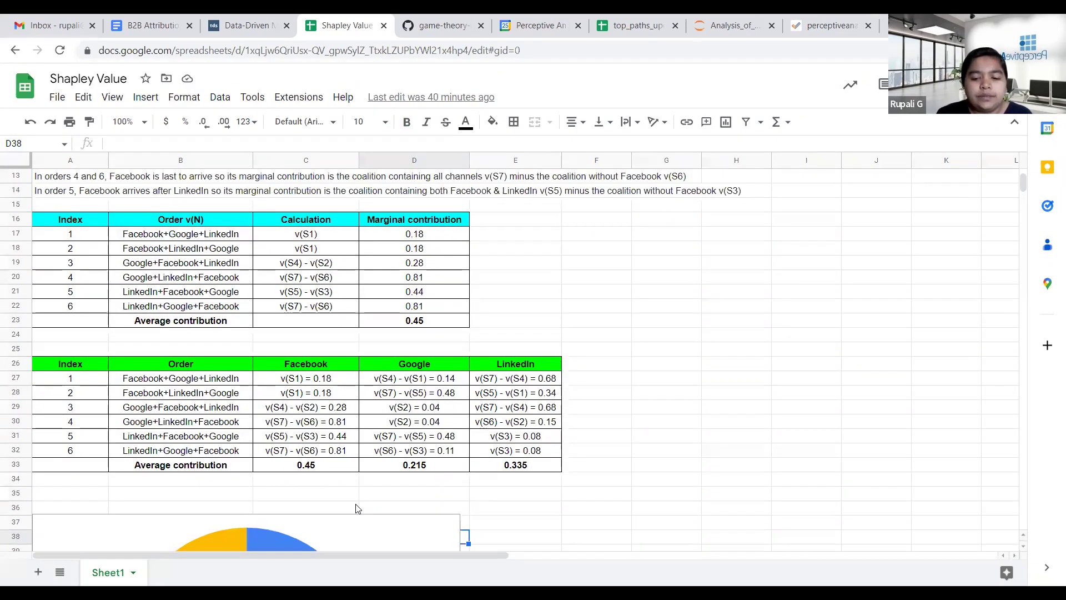
Examine the donut chart of the Facebook, Google and LinkedIn shares below the three-channel contribution table
key("Down")
key("Down")
key("Down")
key("Down")
key("Down")
key("Down")
key("Down")
key("Down")
key("Down")
key("Down")
key("Down")
key("Down")
key("Down")
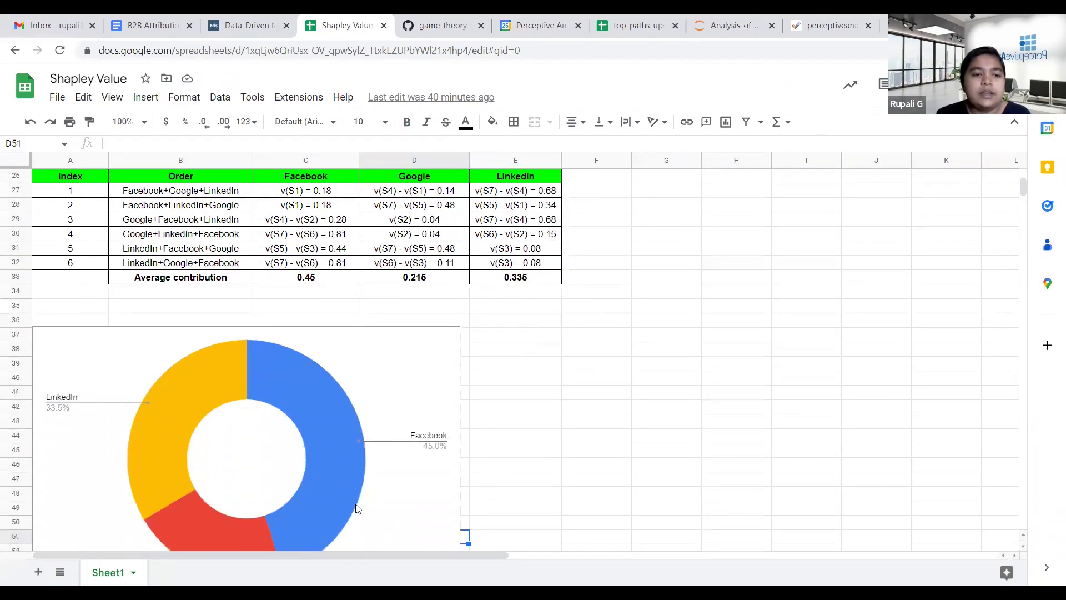
key("Down")
key("Down")
key("Down")
key("Down")
key("Down")
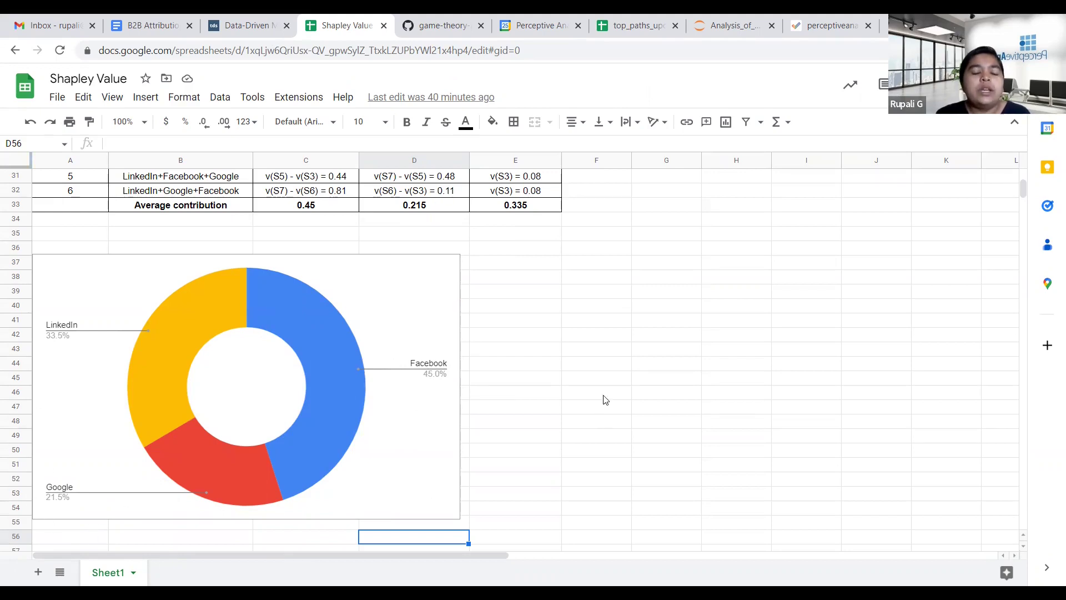
left_click(694, 421)
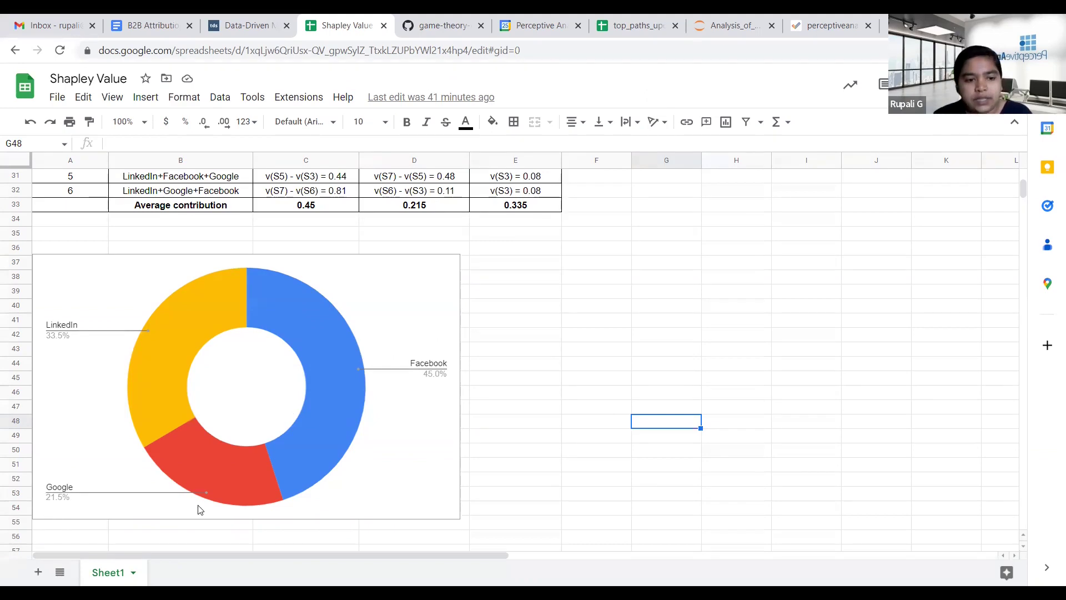
left_click(572, 457)
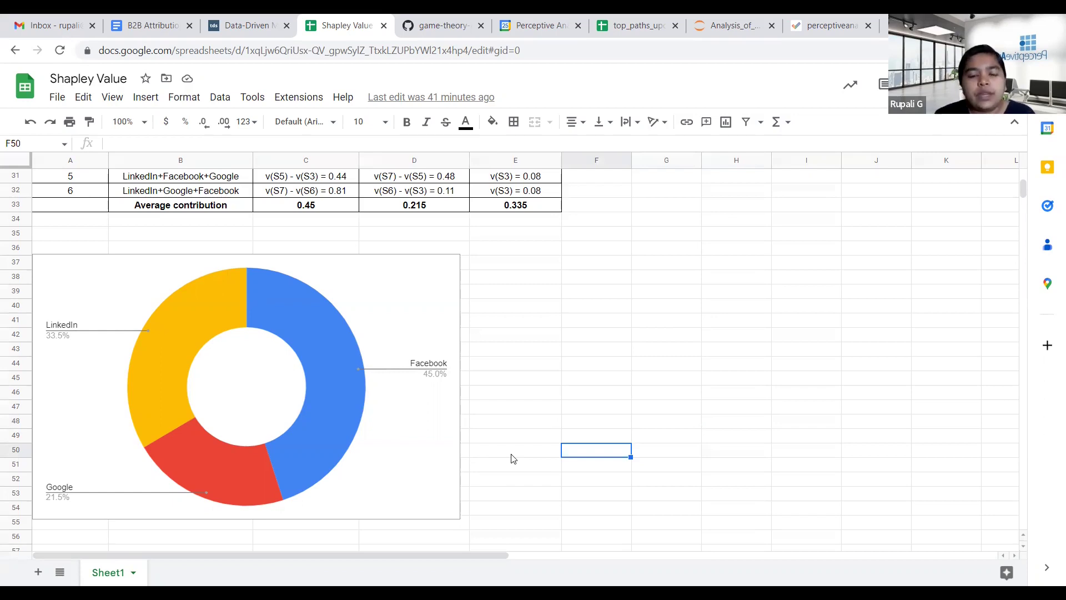
Return to the three-channel contribution table and inspect Facebook's average contribution alongside the donut chart
key("Up")
key("Up")
key("Up")
key("Up")
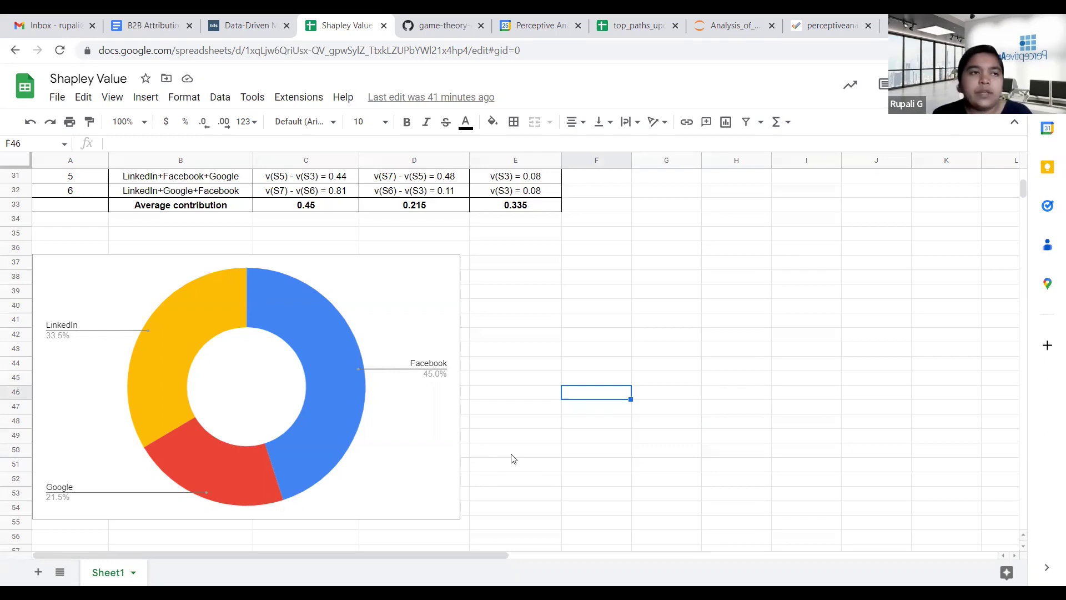
key("Up")
key("Up")
key("Up")
key("Up")
key("Up")
key("Up")
key("Up")
key("Up")
key("Up")
key("Up")
key("Up")
key("Up")
key("Up")
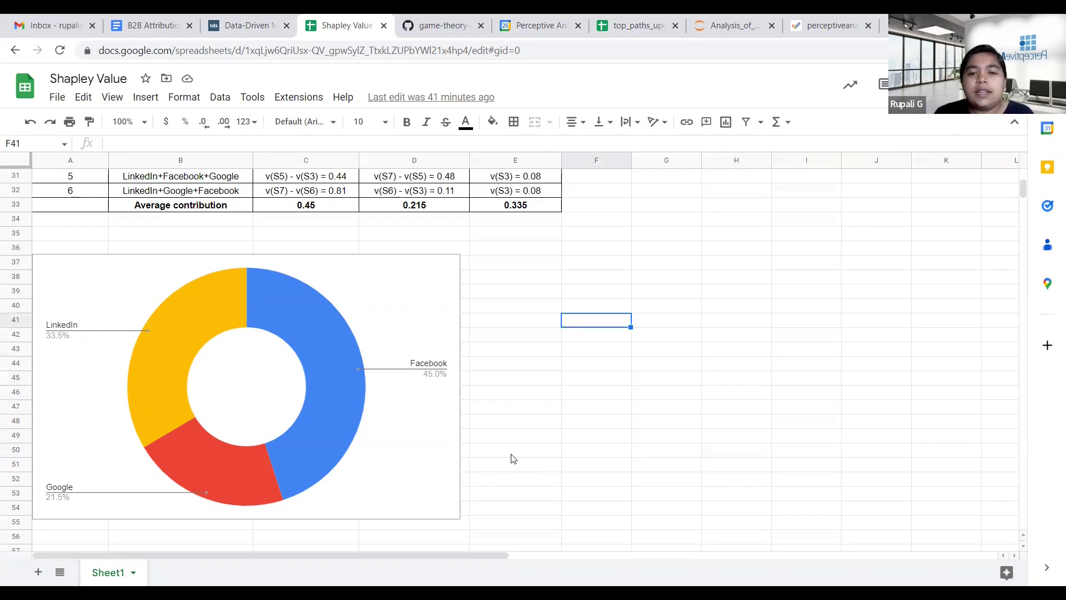
key("Up")
key("Up")
key("Up")
key("Up")
key("Up")
key("Up")
key("Up")
key("Up")
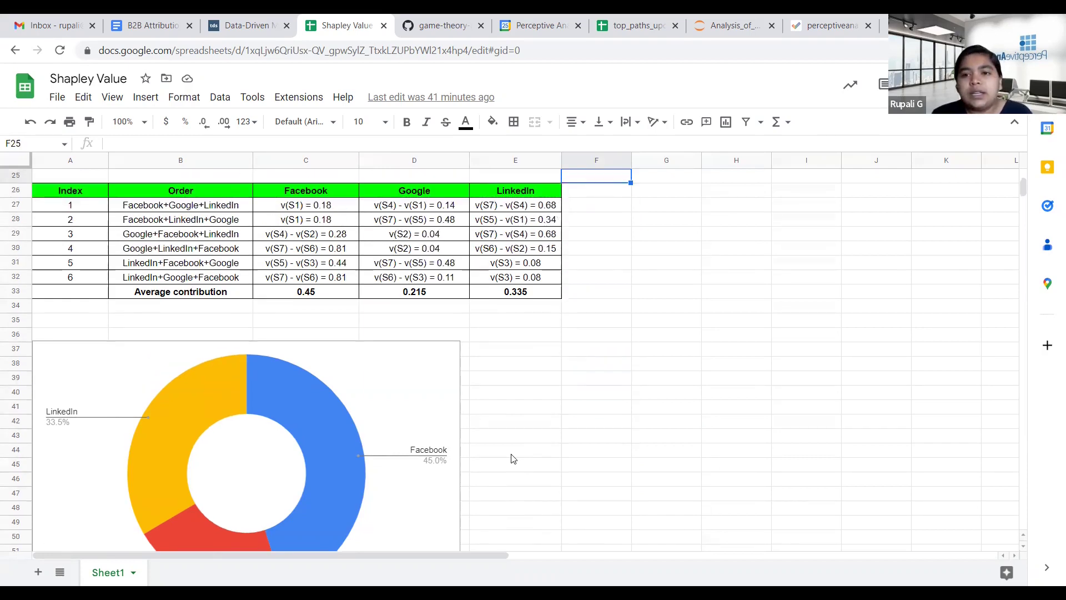
left_click(313, 293)
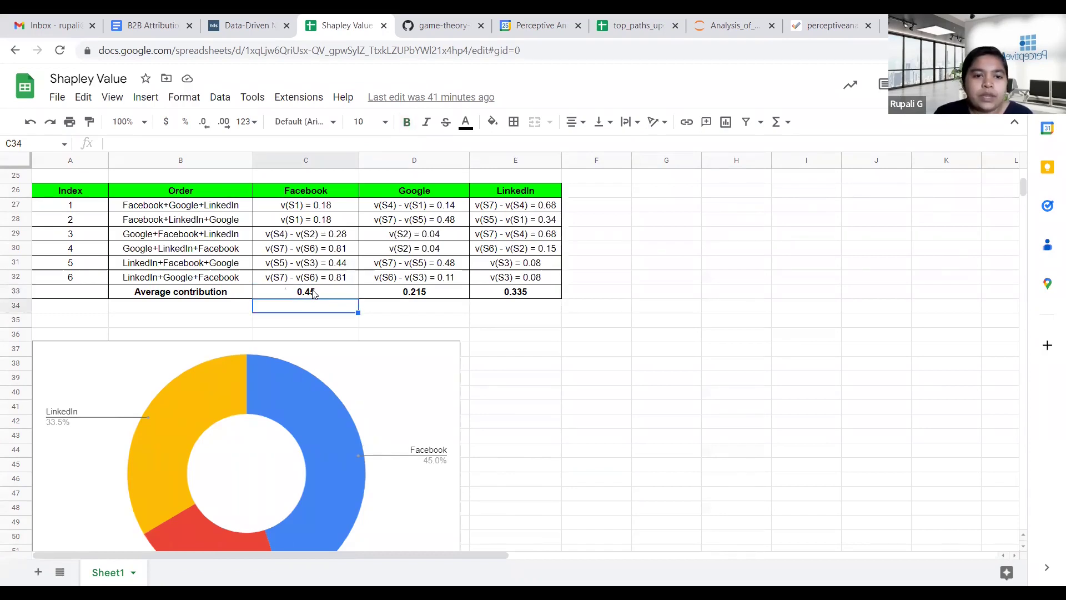
key("Up")
left_click(313, 293)
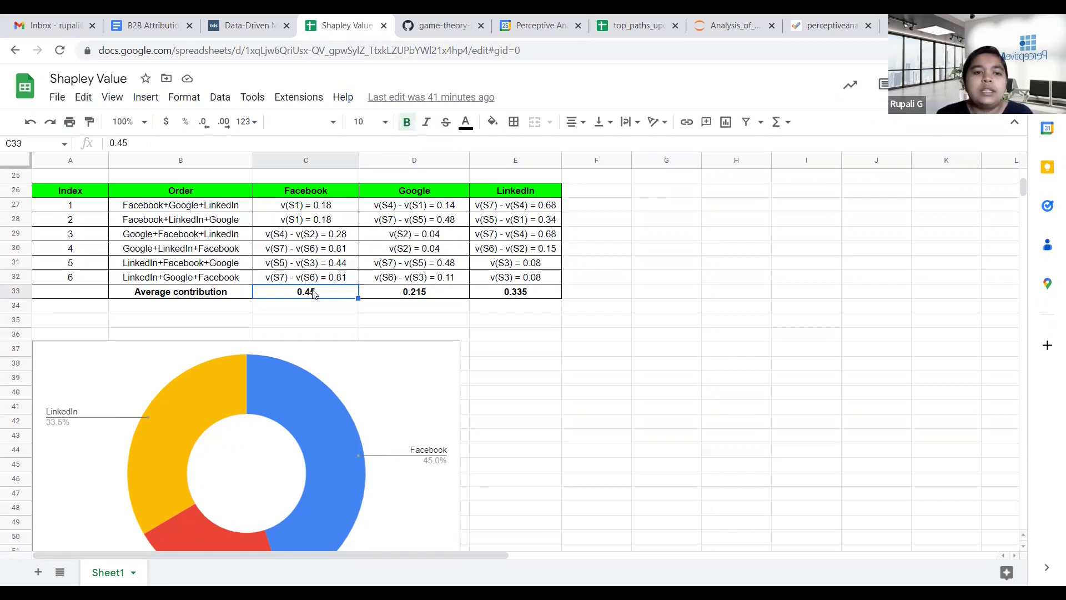
left_click(616, 340)
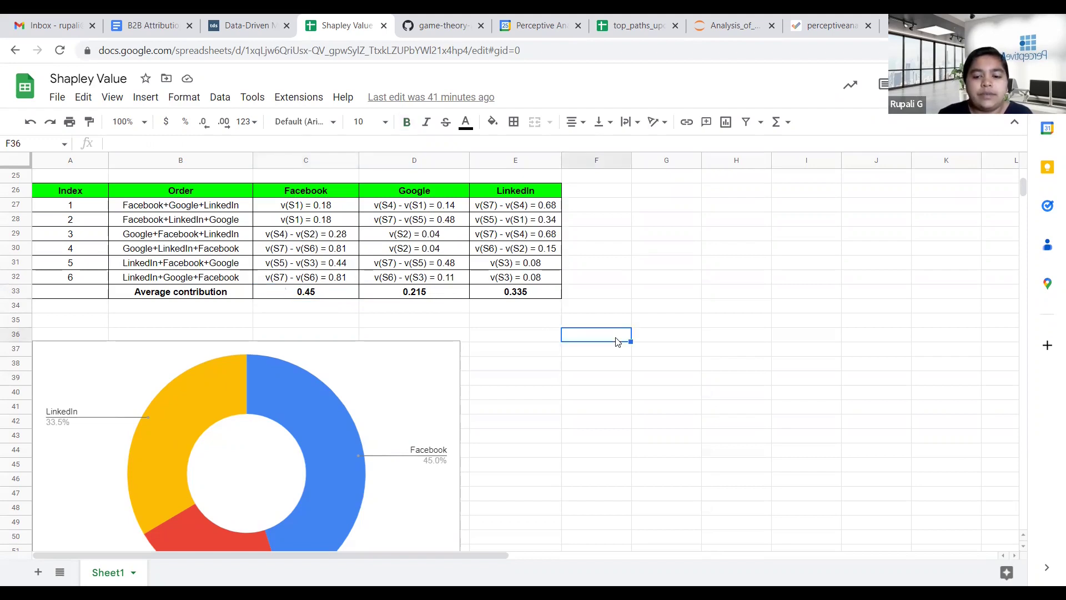
key("Down")
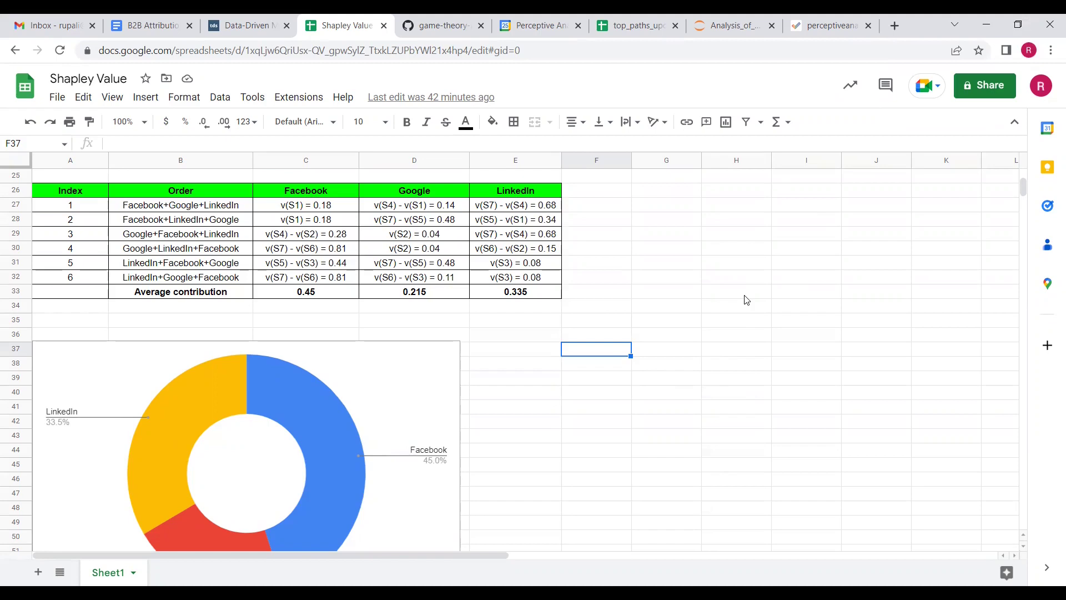
Go back to the coalition table and compare Facebook's conversion ratio and worth with the Facebook+Google coalition
key("ctrl+Up")
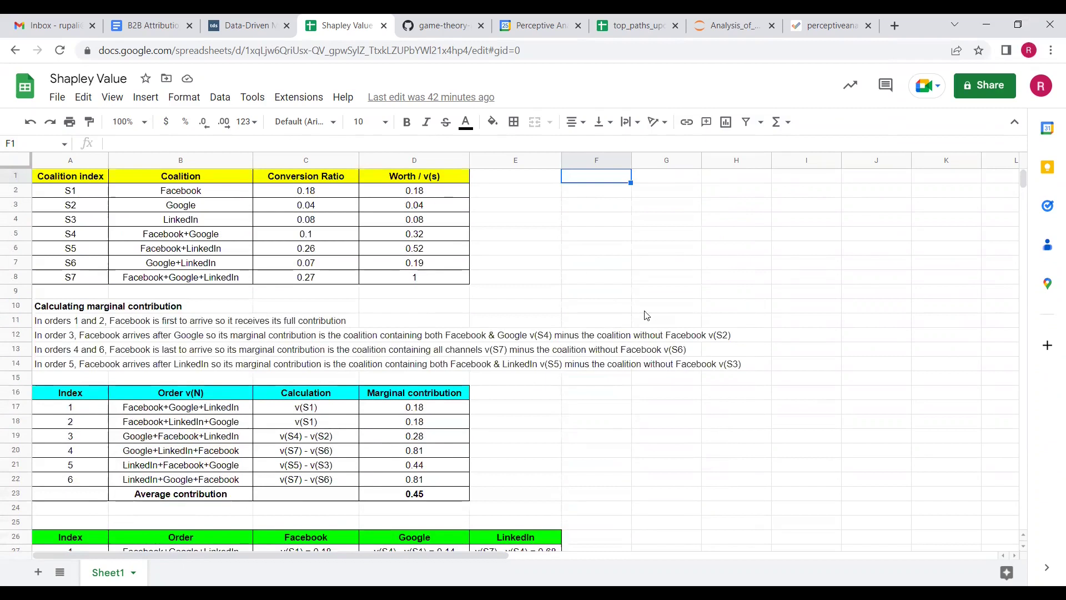
left_click(425, 193)
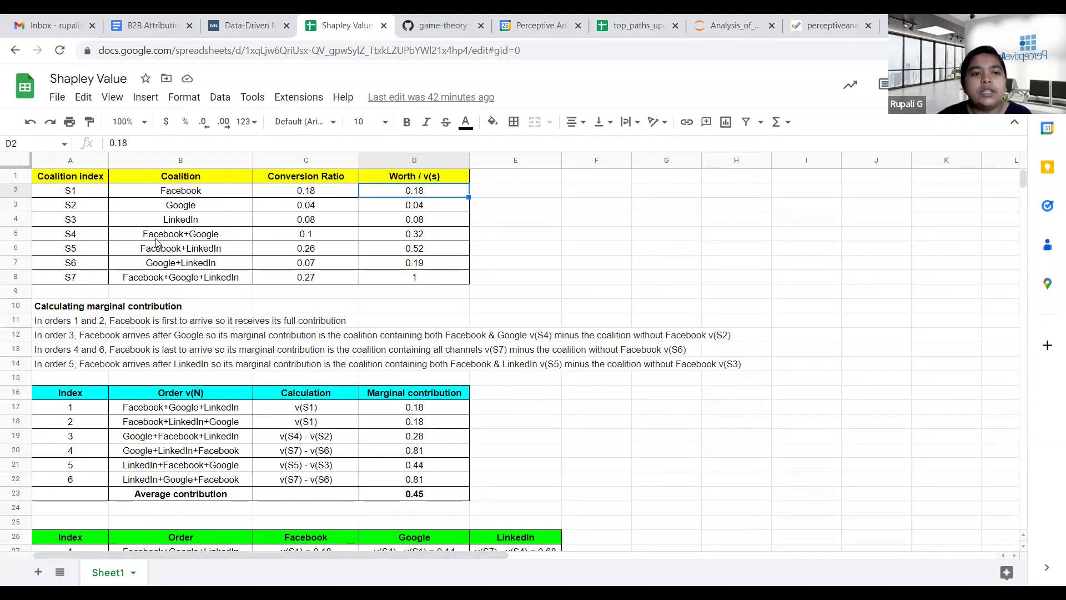
left_click(177, 239)
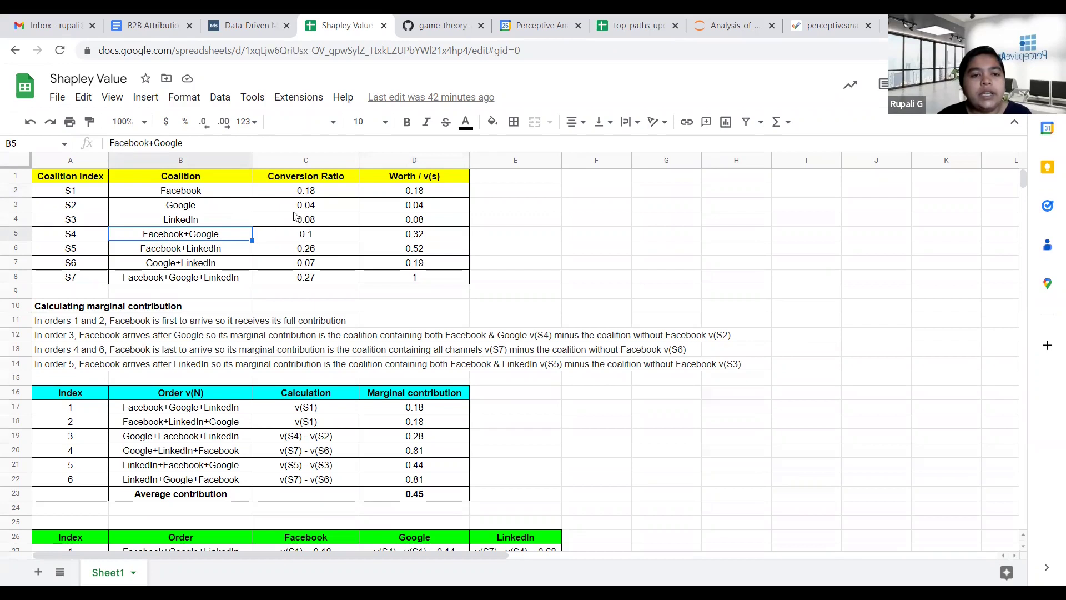
left_click(328, 193)
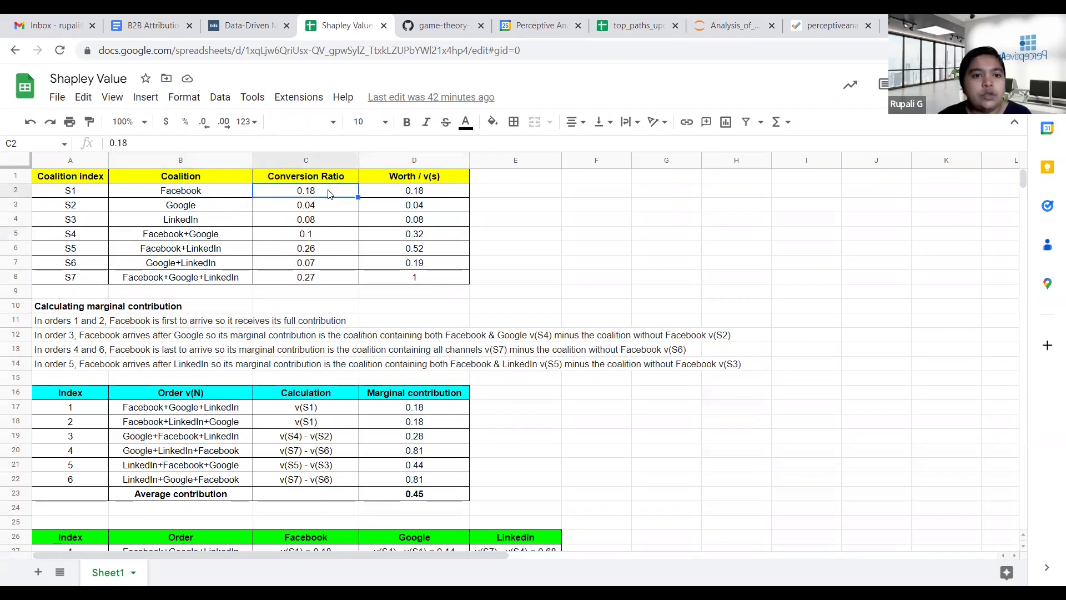
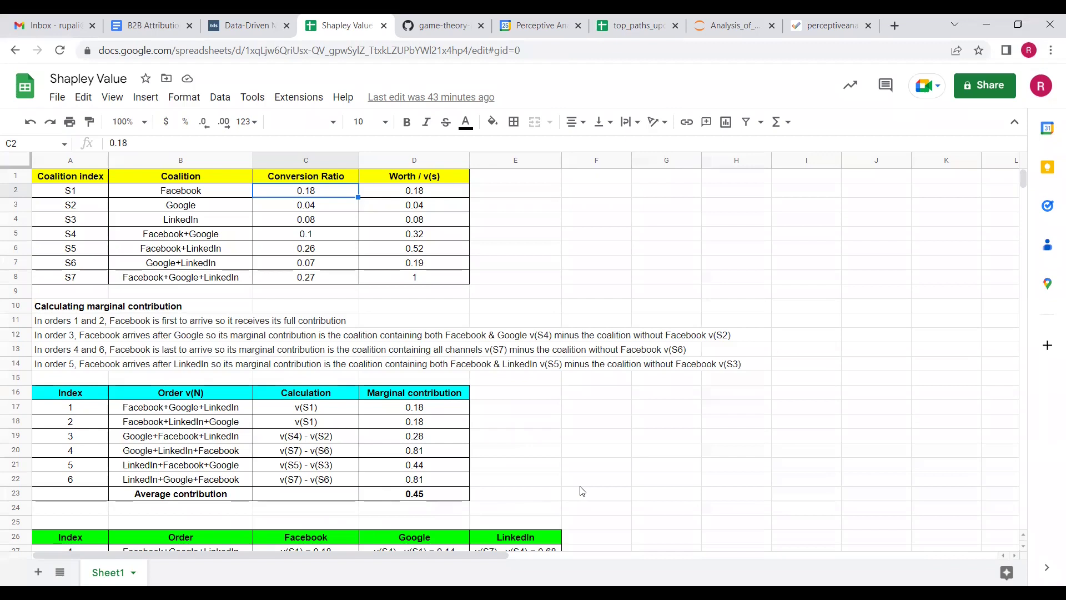
left_click(609, 523)
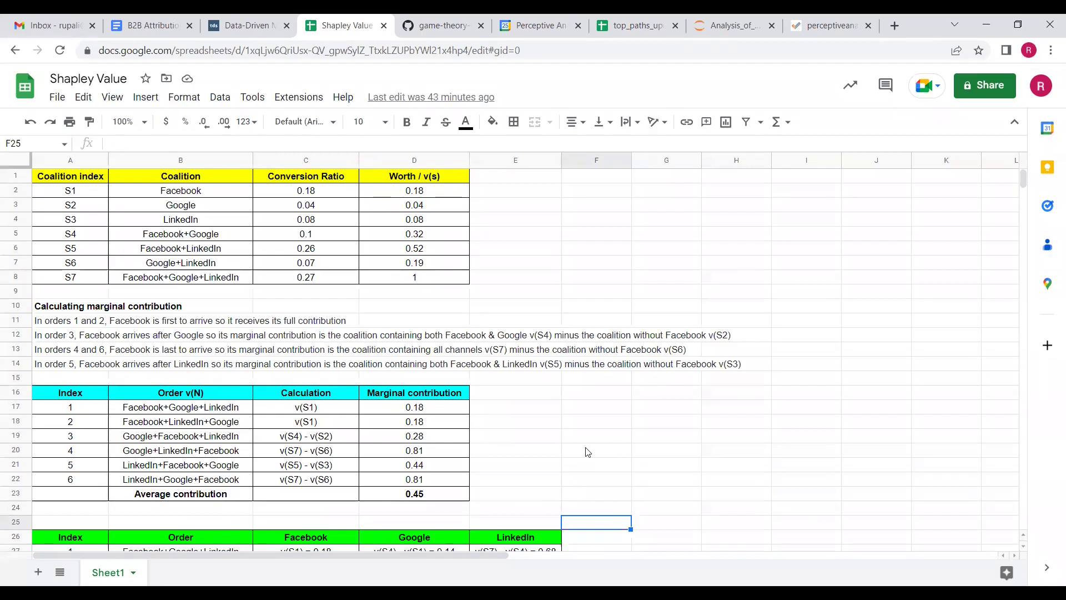
Recheck order 3, Google+Facebook+LinkedIn, against the Facebook+Google and Google coalitions in the coalition table
left_click(177, 441)
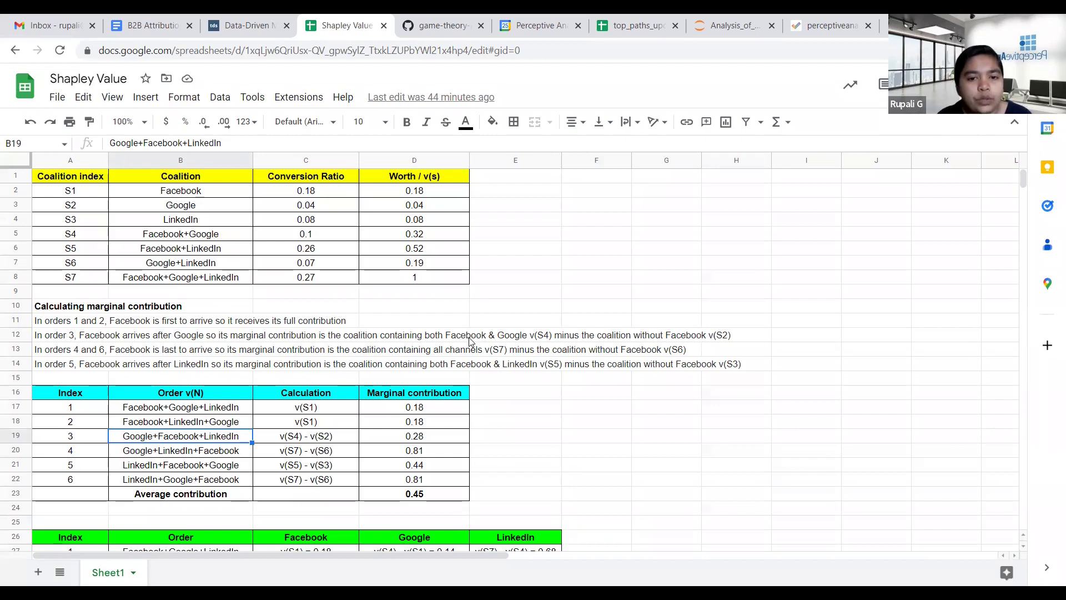
left_click(171, 239)
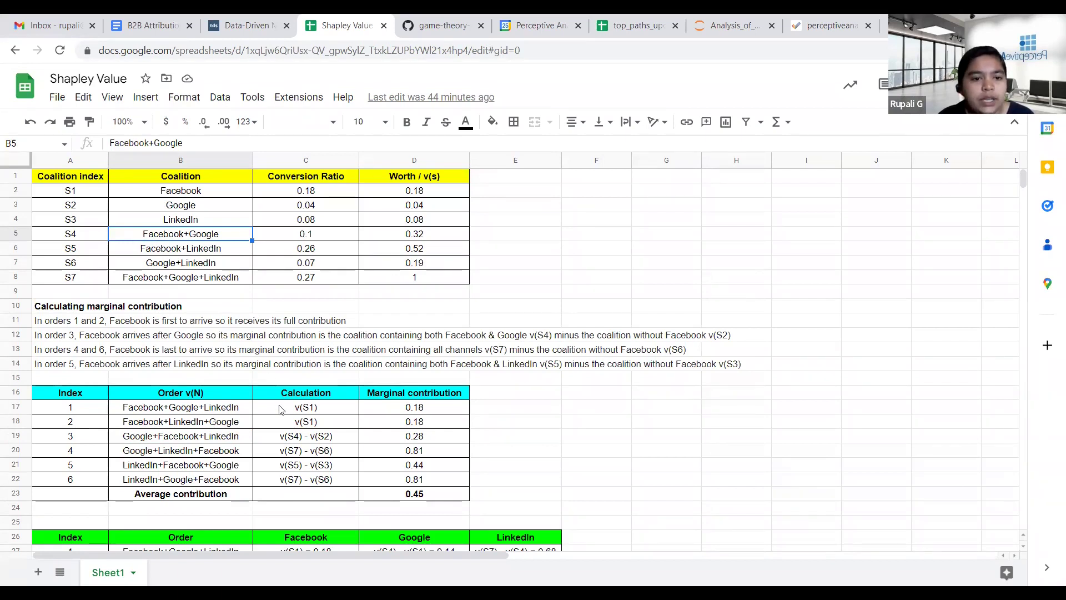
left_click(197, 210)
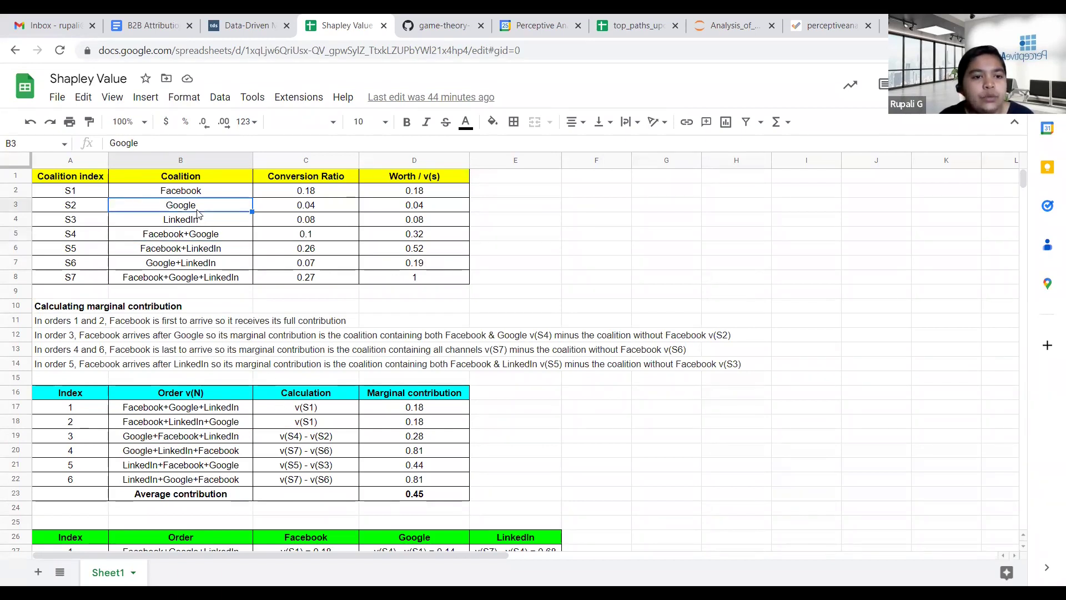
left_click(205, 237)
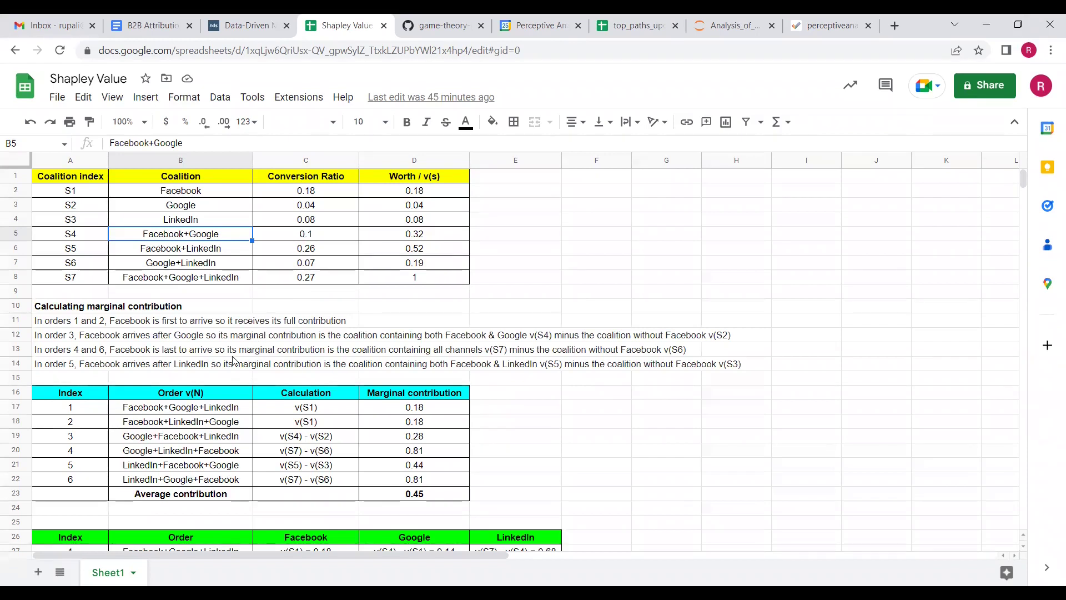
left_click(148, 439)
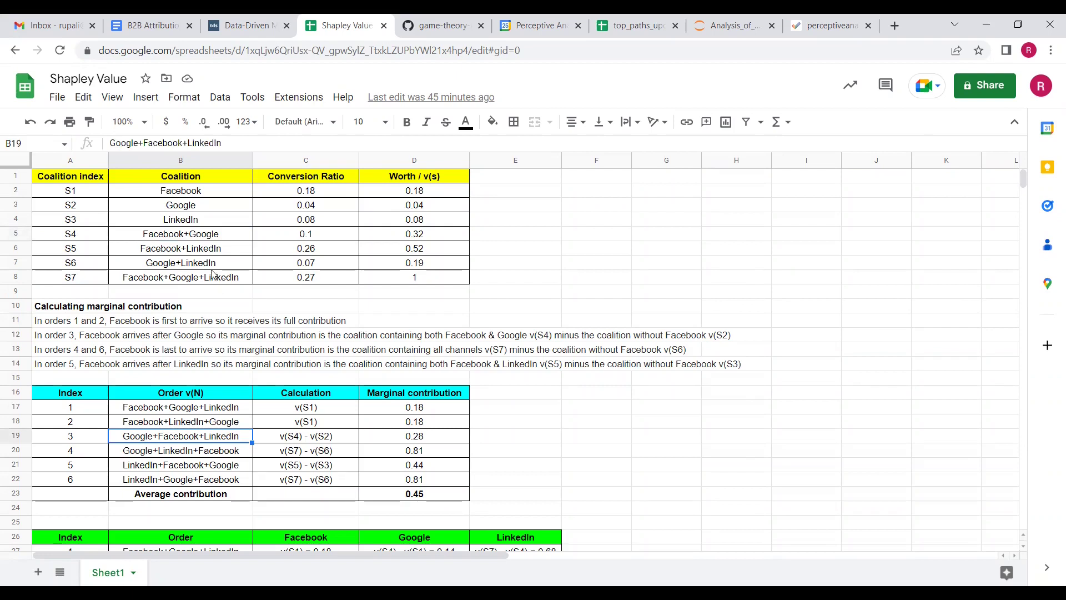
left_click(180, 236)
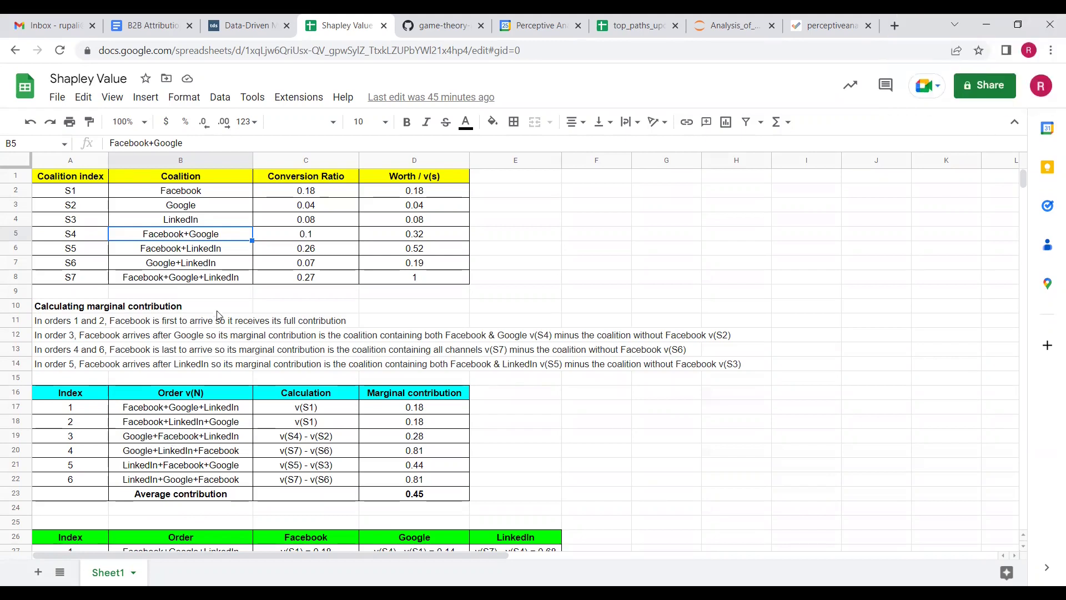
left_click(151, 440)
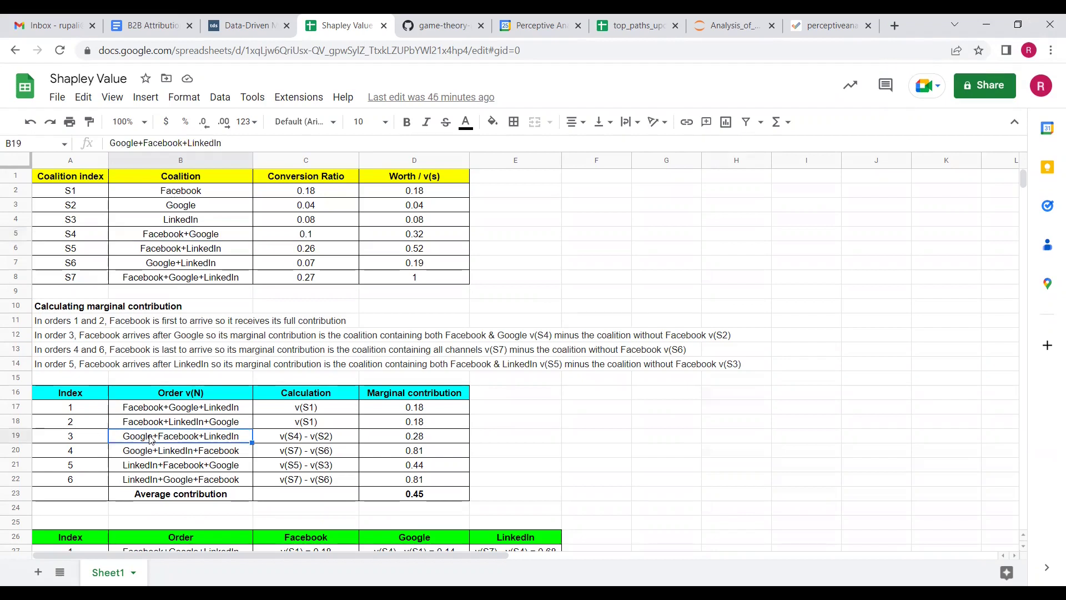